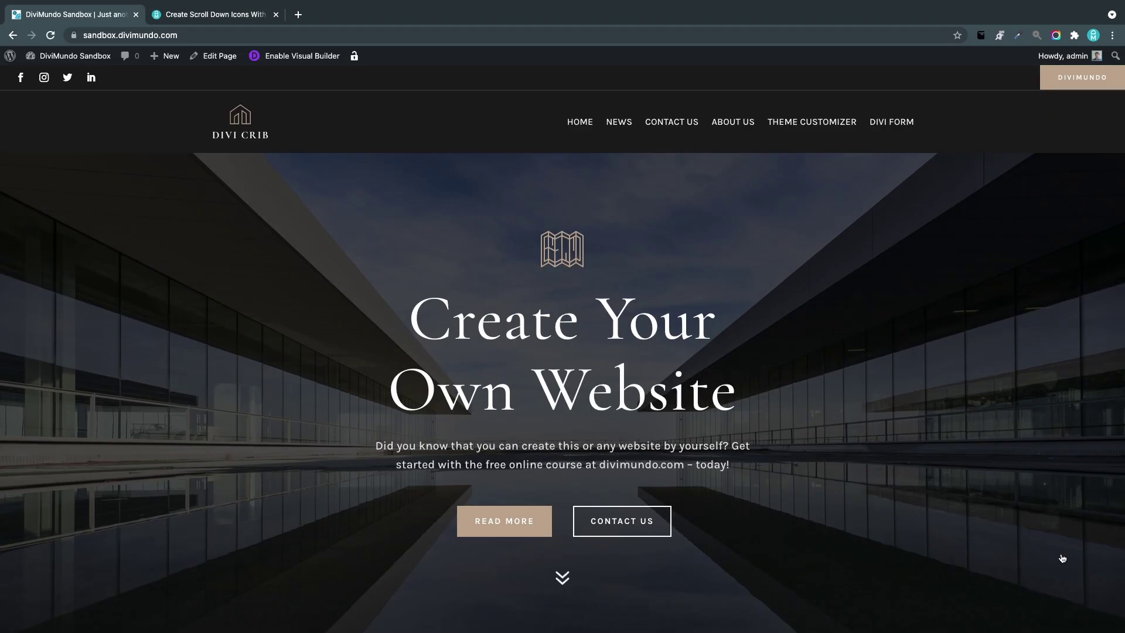
Scroll down the Divi Crib hero in the 400 px phone preview
{"action": "scroll", "coordinate": [1062, 558], "scroll_direction": "down", "scroll_amount": 3}
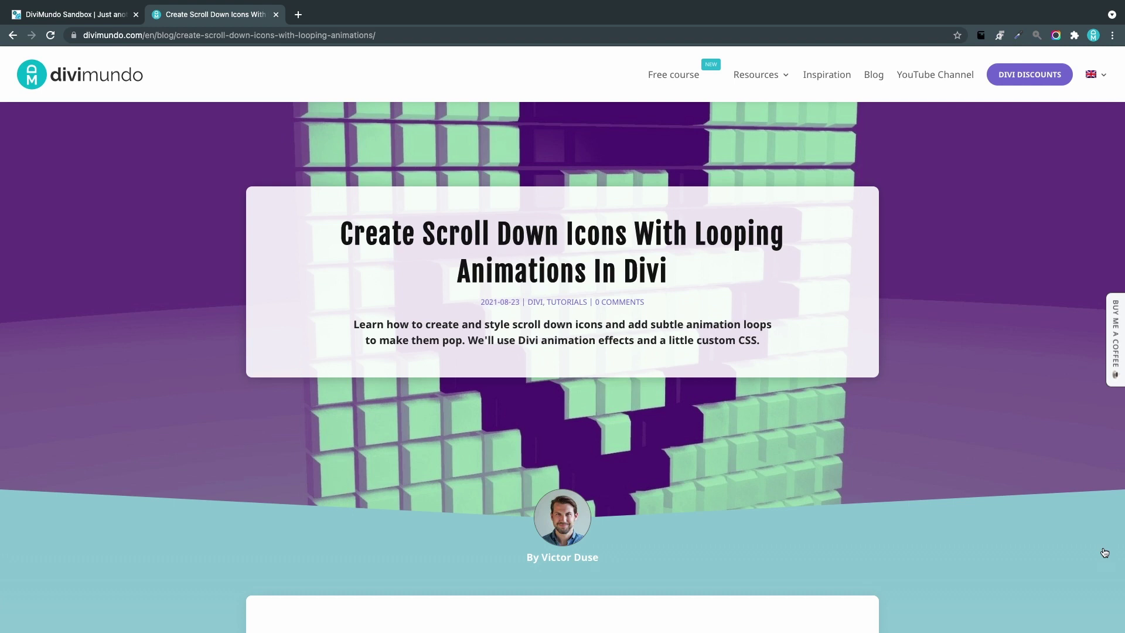
Scroll the tutorial down to its step-by-step guide on giving the next section the CSS ID 'scroll'
{"action": "scroll", "coordinate": [894, 515], "scroll_direction": "down", "scroll_amount": 5}
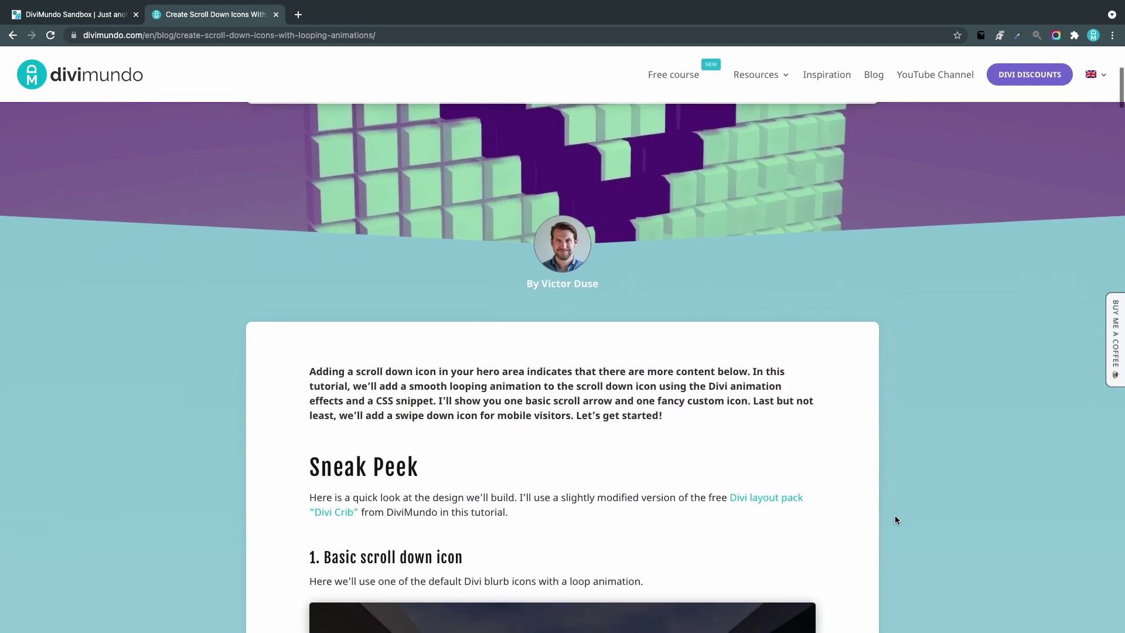
{"action": "scroll", "coordinate": [895, 519], "scroll_direction": "down", "scroll_amount": 6}
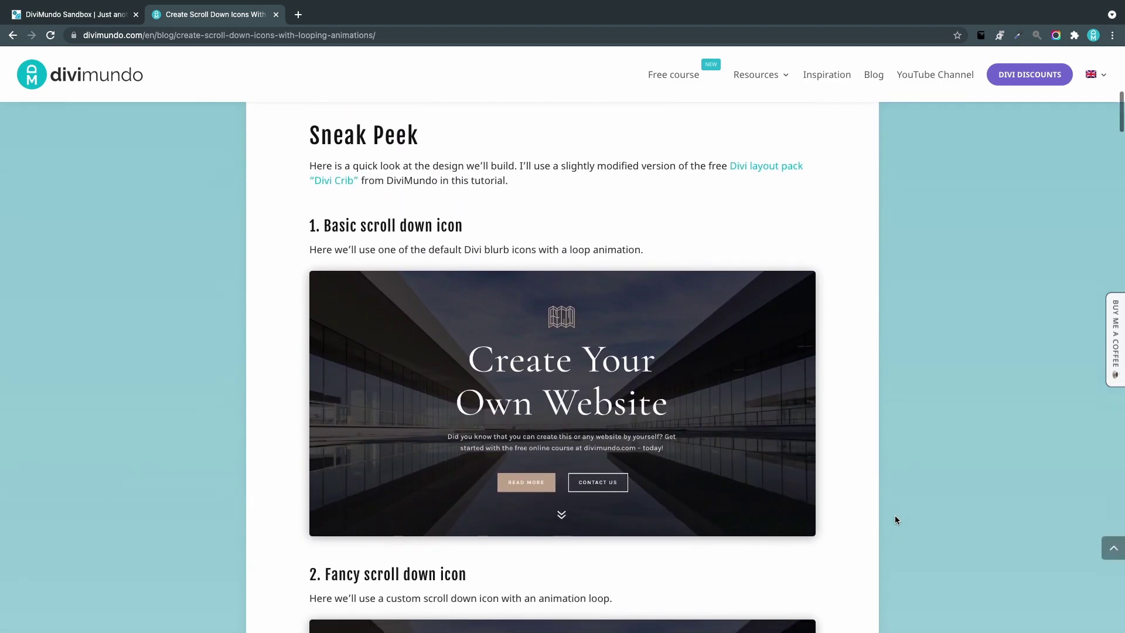
{"action": "scroll", "coordinate": [896, 533], "scroll_direction": "down", "scroll_amount": 6}
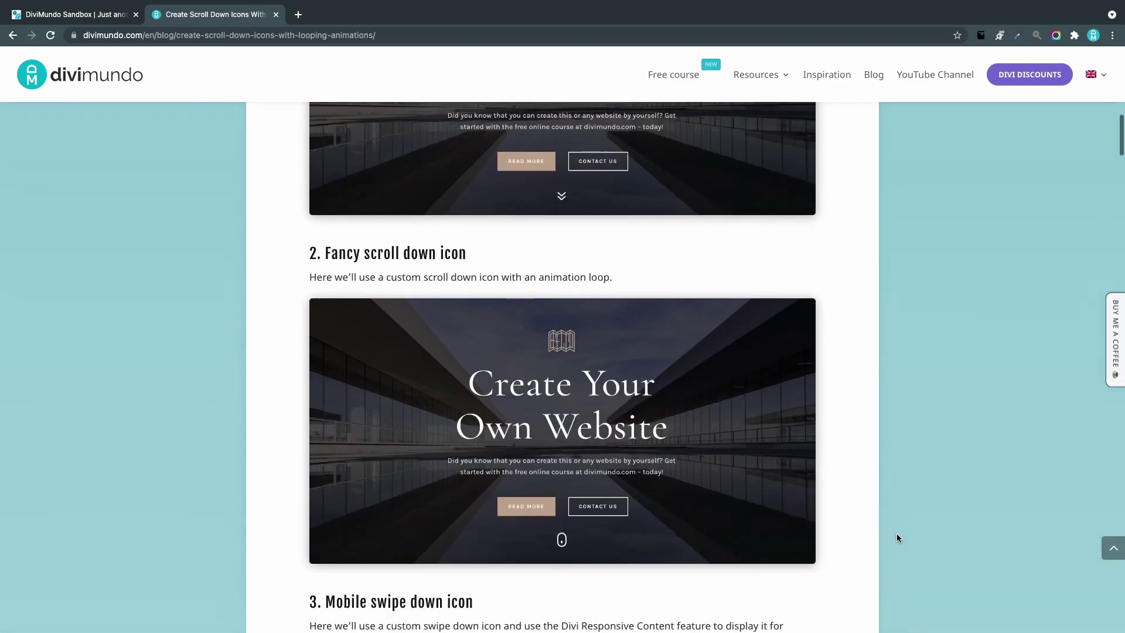
{"action": "scroll", "coordinate": [896, 539], "scroll_direction": "down", "scroll_amount": 15}
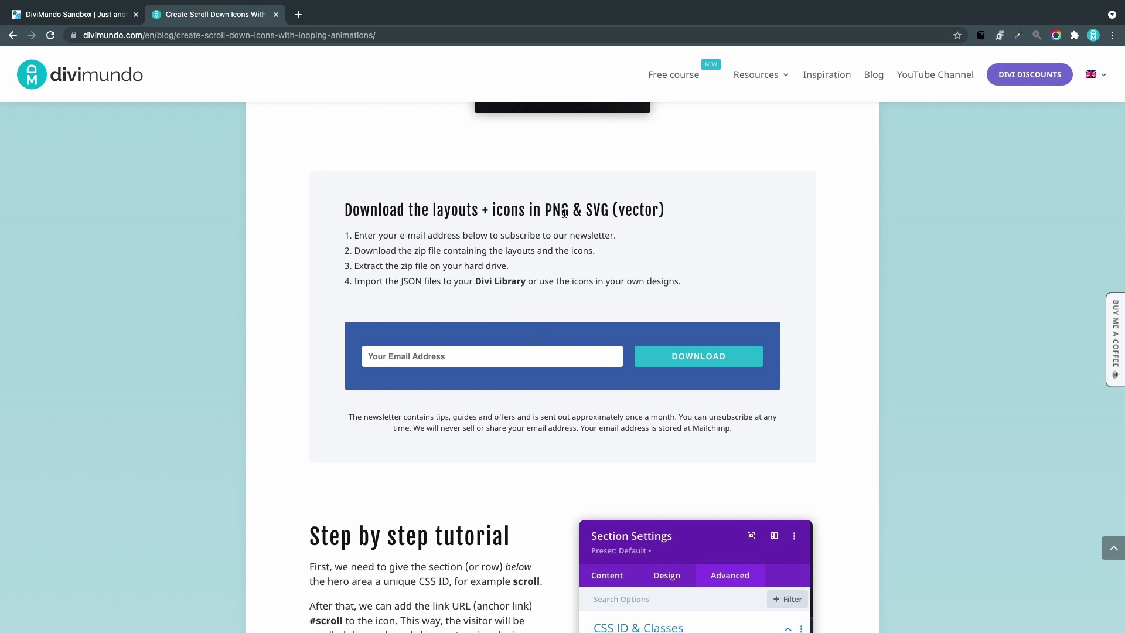
{"action": "scroll", "coordinate": [645, 219], "scroll_direction": "down", "scroll_amount": 7}
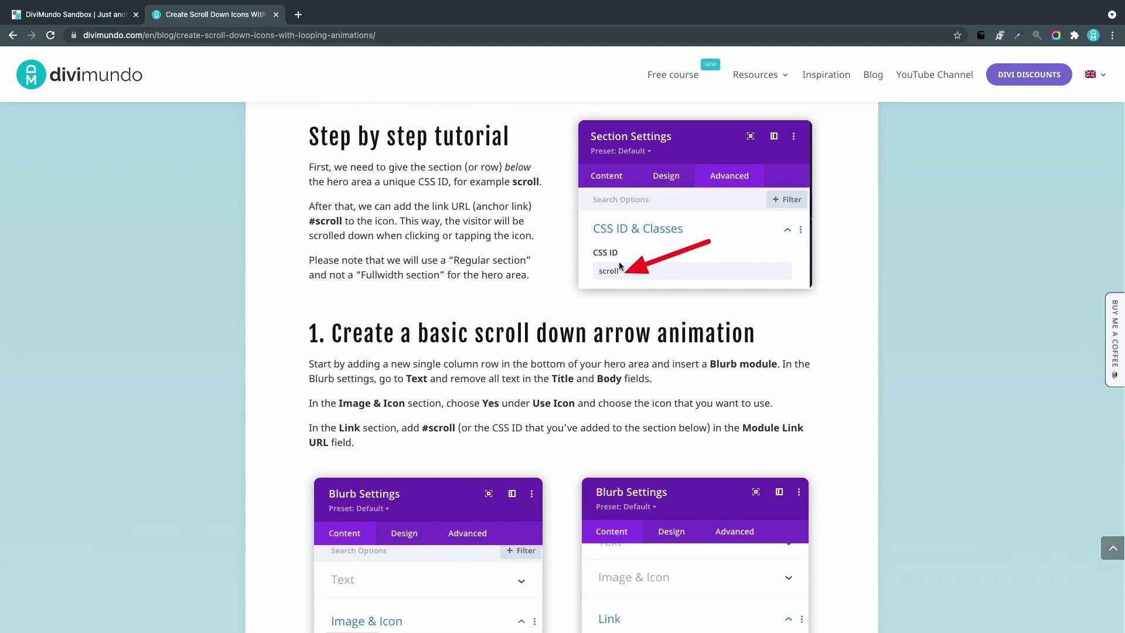
Return to the Divi Crib sandbox site and scroll down to the We Are Here For You section
{"action": "left_click", "coordinate": [94, 16]}
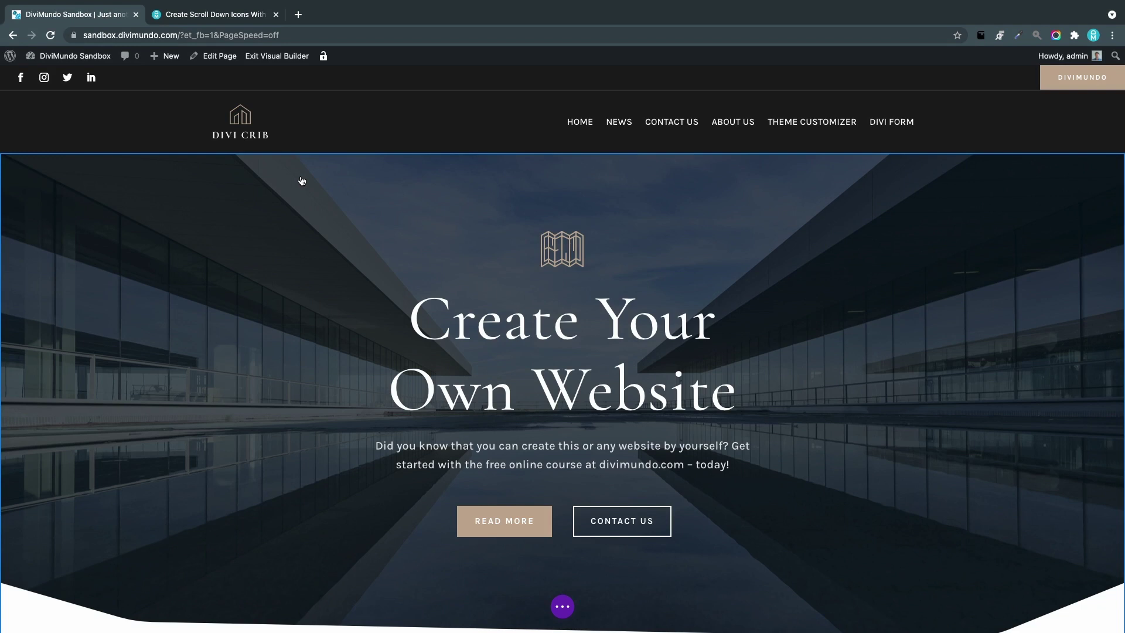
{"action": "scroll", "coordinate": [302, 180], "scroll_direction": "down", "scroll_amount": 2}
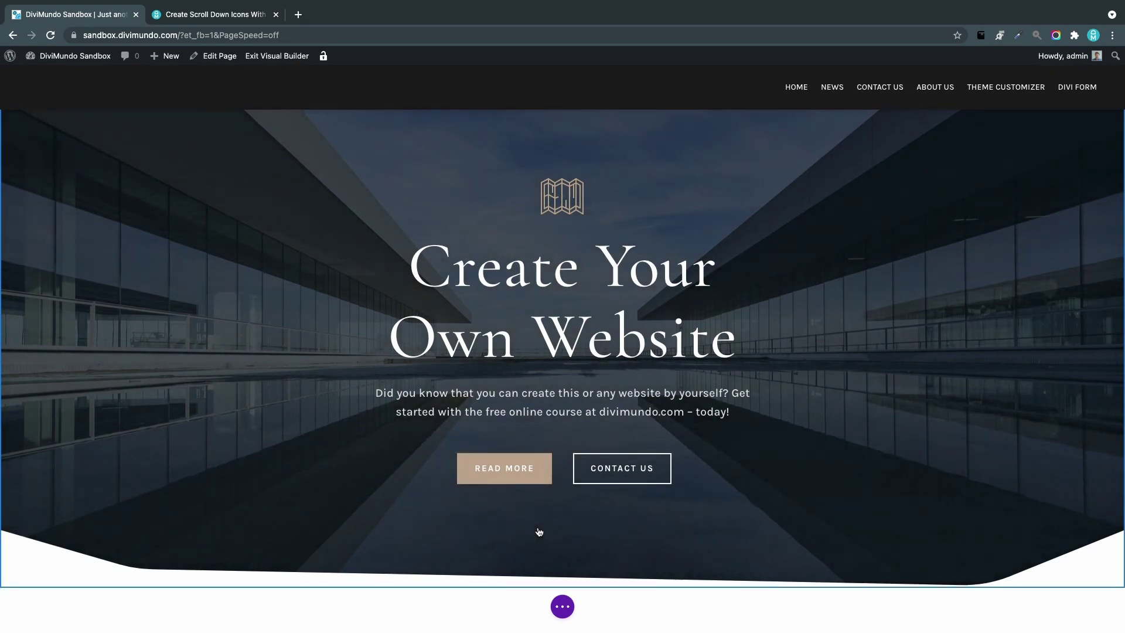
{"action": "scroll", "coordinate": [566, 540], "scroll_direction": "down", "scroll_amount": 6}
{"action": "scroll", "coordinate": [568, 540], "scroll_direction": "down", "scroll_amount": 2}
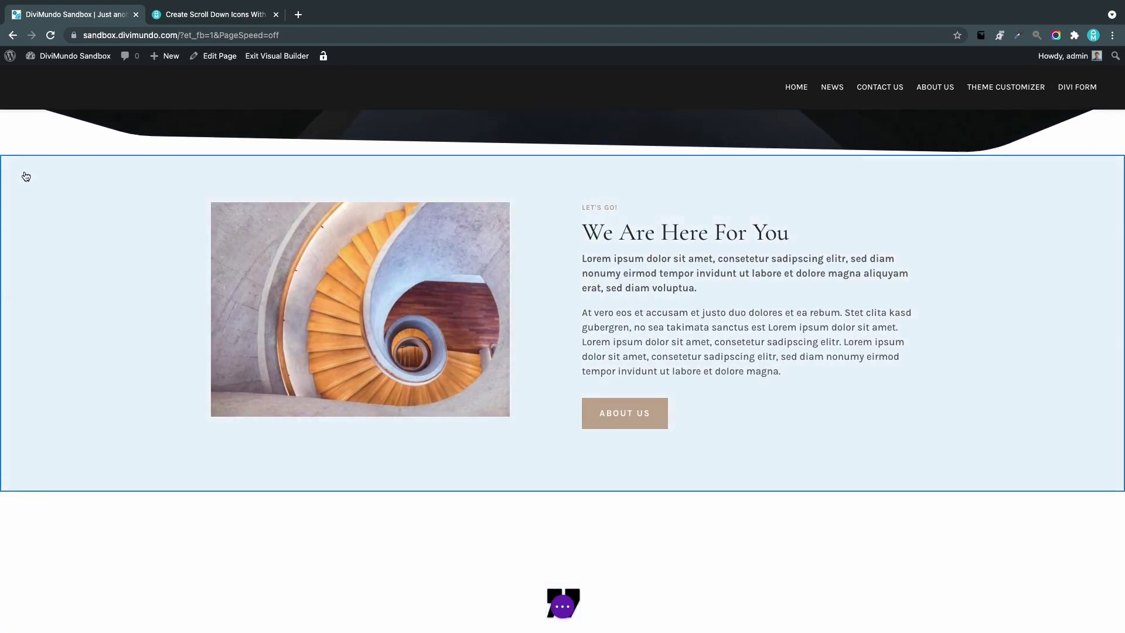
Give the We Are Here For You section the CSS ID 'scroll' and save its settings
{"action": "mouse_move", "coordinate": [25, 176]}
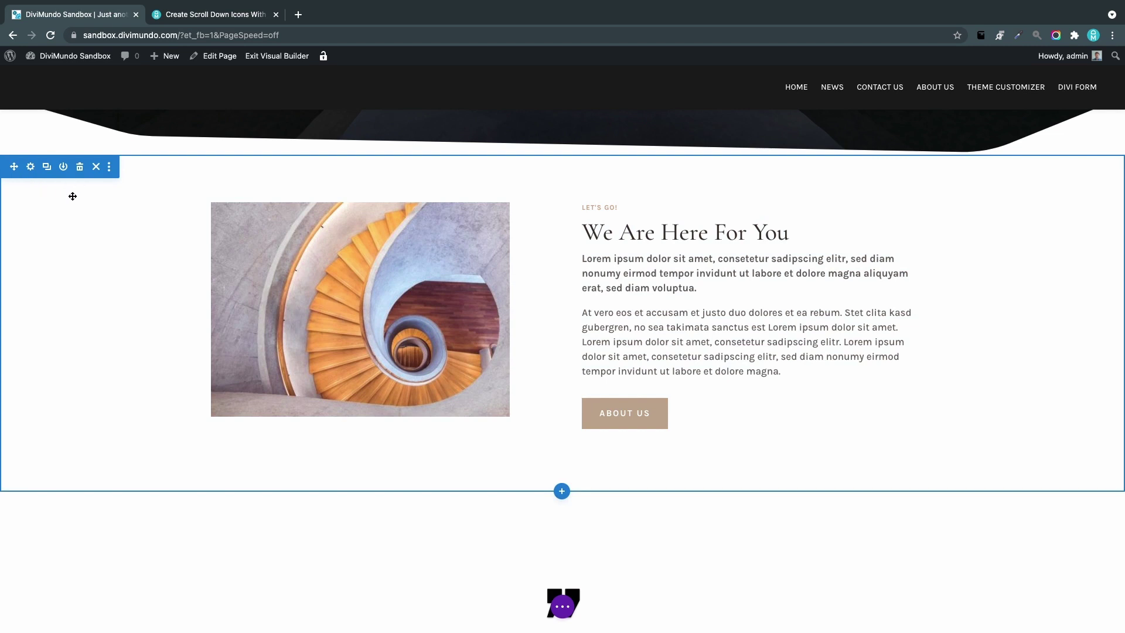
{"action": "left_click", "coordinate": [31, 169]}
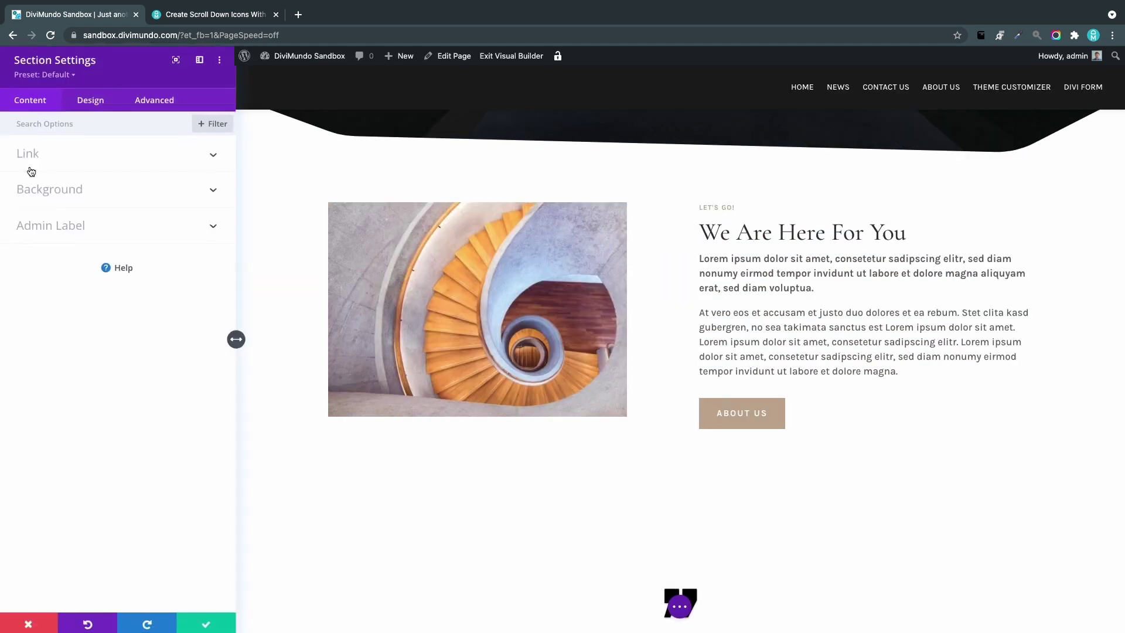
{"action": "left_click", "coordinate": [148, 105]}
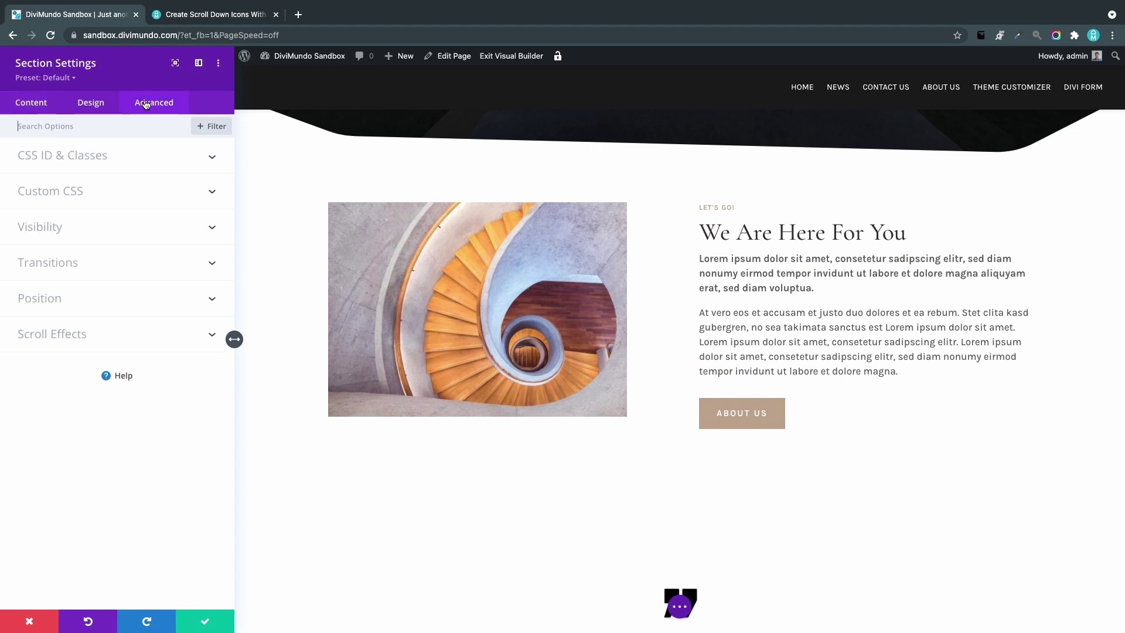
{"action": "left_click", "coordinate": [69, 162]}
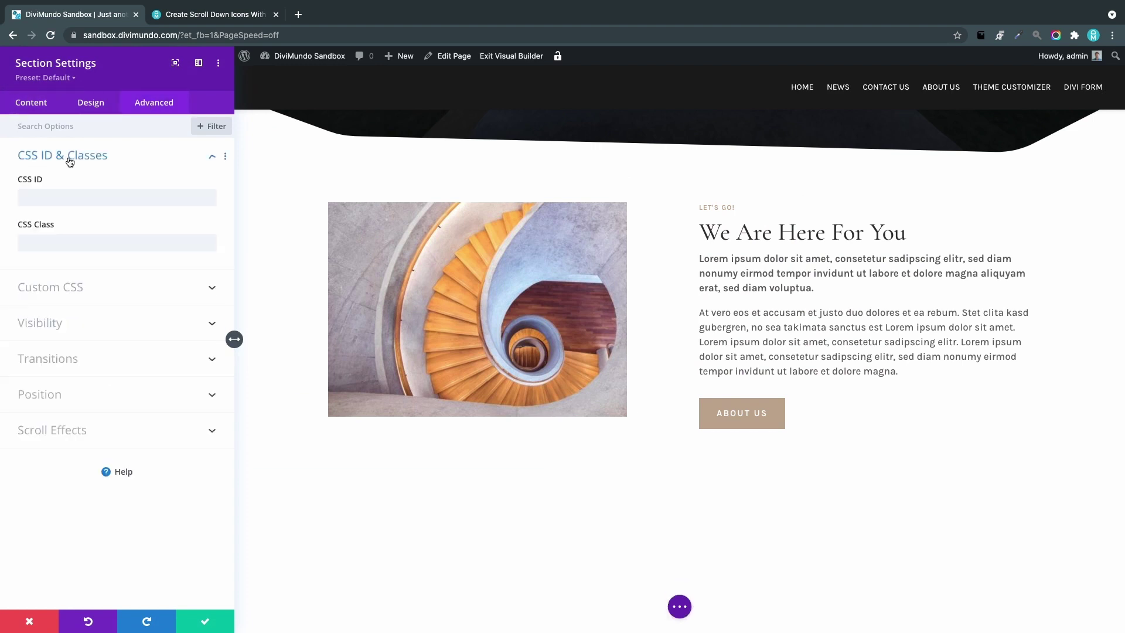
{"action": "left_click", "coordinate": [44, 194]}
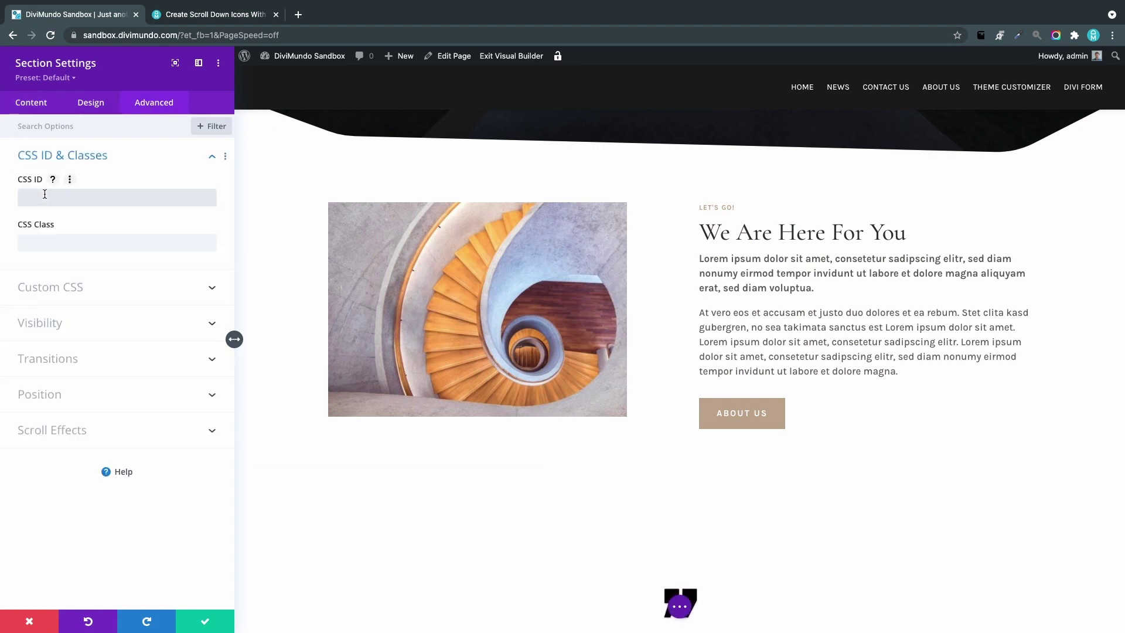
{"action": "type", "text": "scroll"}
{"action": "left_click", "coordinate": [211, 620]}
Add a single-column row beneath the hero's Read More and Contact Us buttons
{"action": "scroll", "coordinate": [441, 482], "scroll_direction": "up", "scroll_amount": 6}
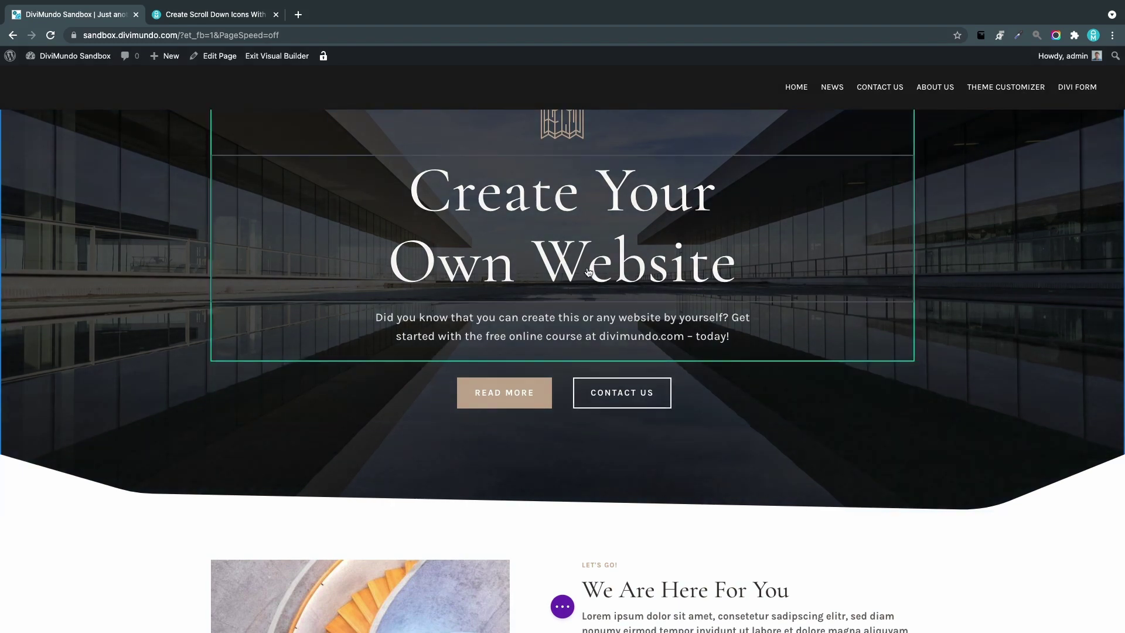
{"action": "left_click", "coordinate": [566, 461]}
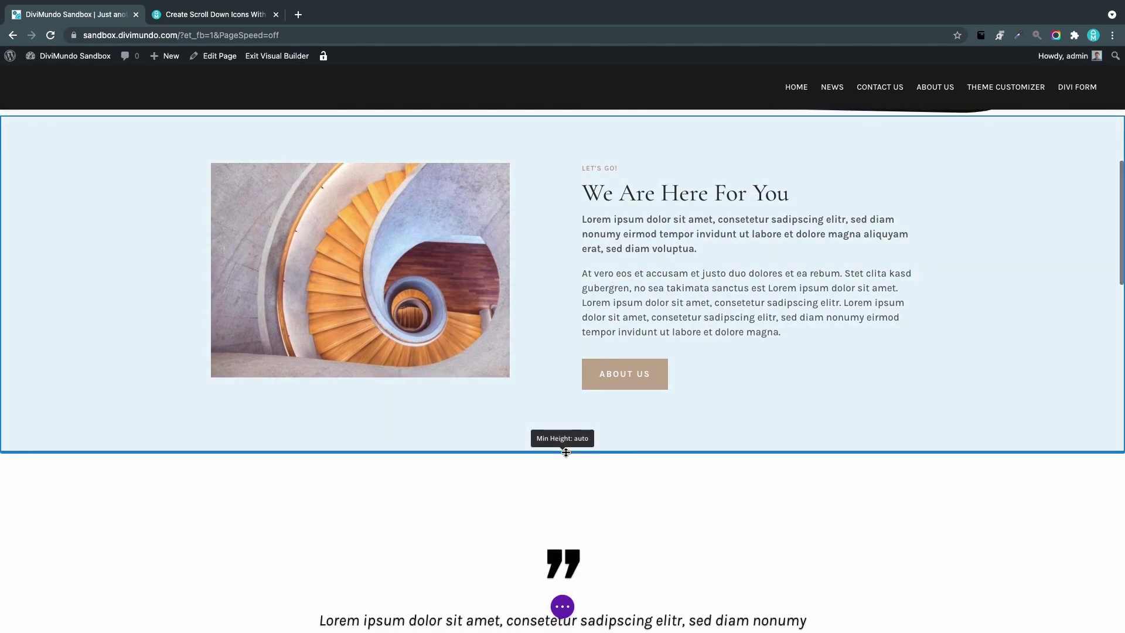
{"action": "scroll", "coordinate": [567, 460], "scroll_direction": "up", "scroll_amount": 6}
{"action": "scroll", "coordinate": [568, 462], "scroll_direction": "up", "scroll_amount": 5}
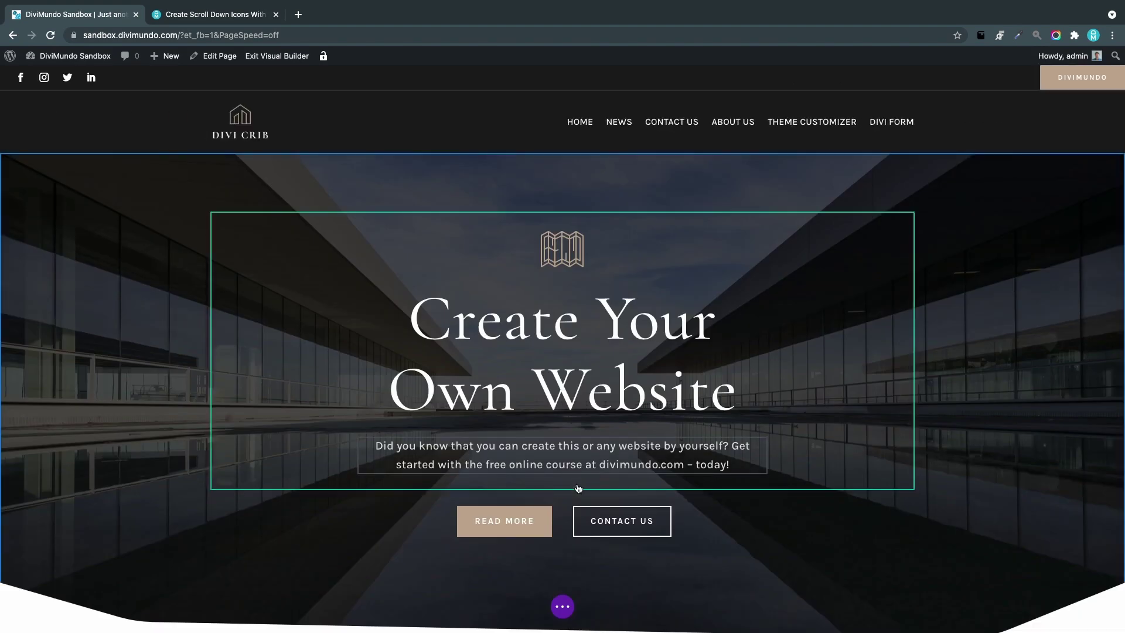
{"action": "scroll", "coordinate": [581, 490], "scroll_direction": "down", "scroll_amount": 1}
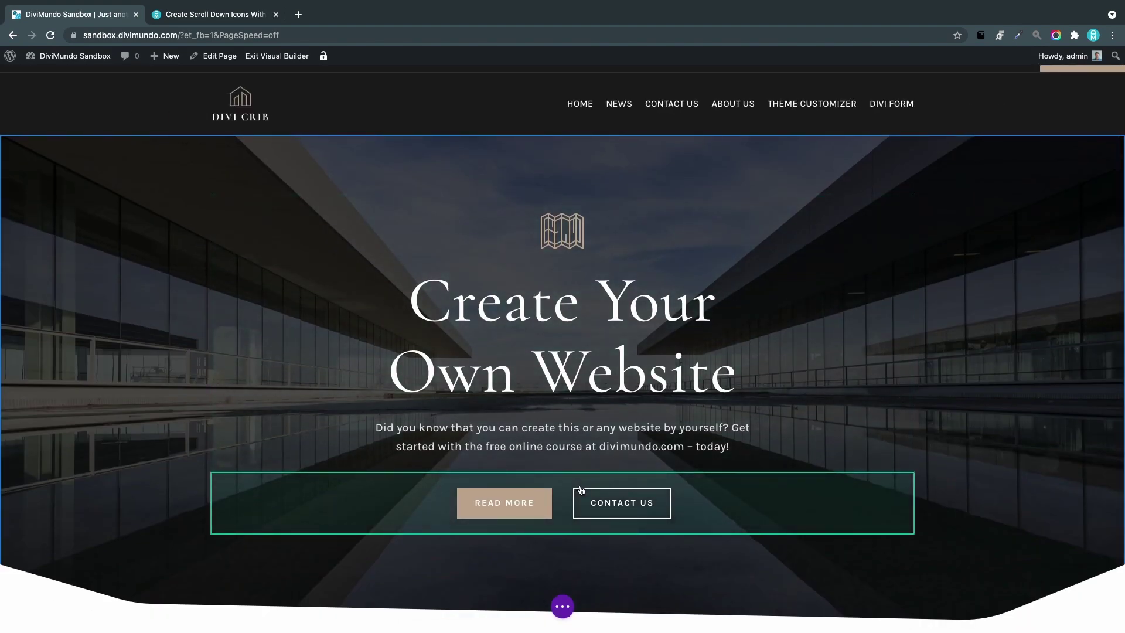
{"action": "scroll", "coordinate": [581, 490], "scroll_direction": "down", "scroll_amount": 1}
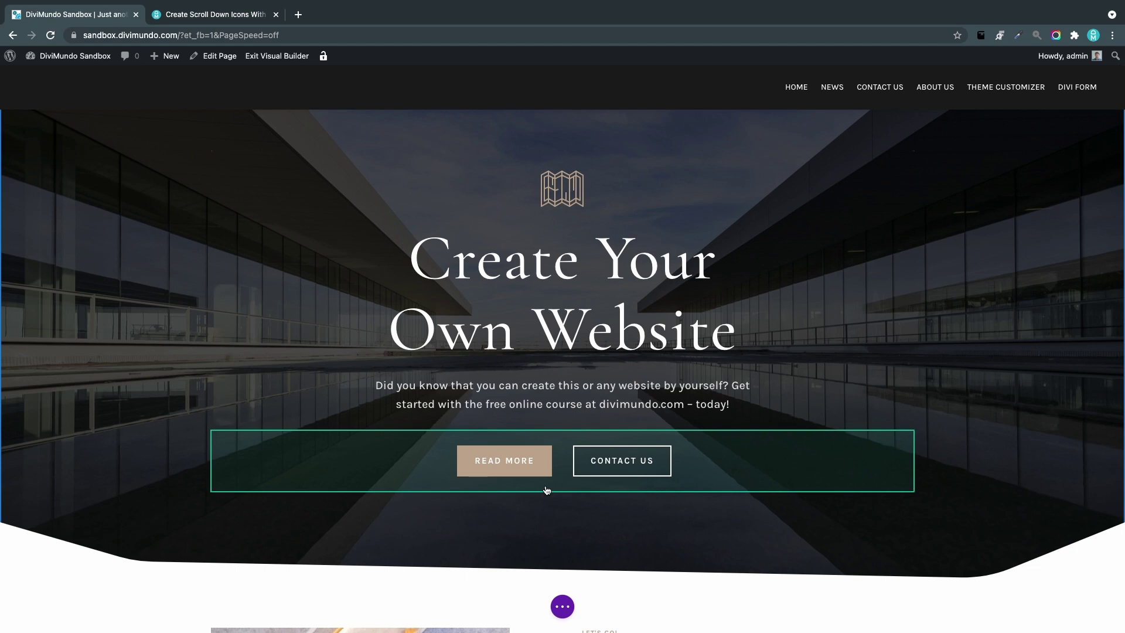
{"action": "mouse_move", "coordinate": [547, 491]}
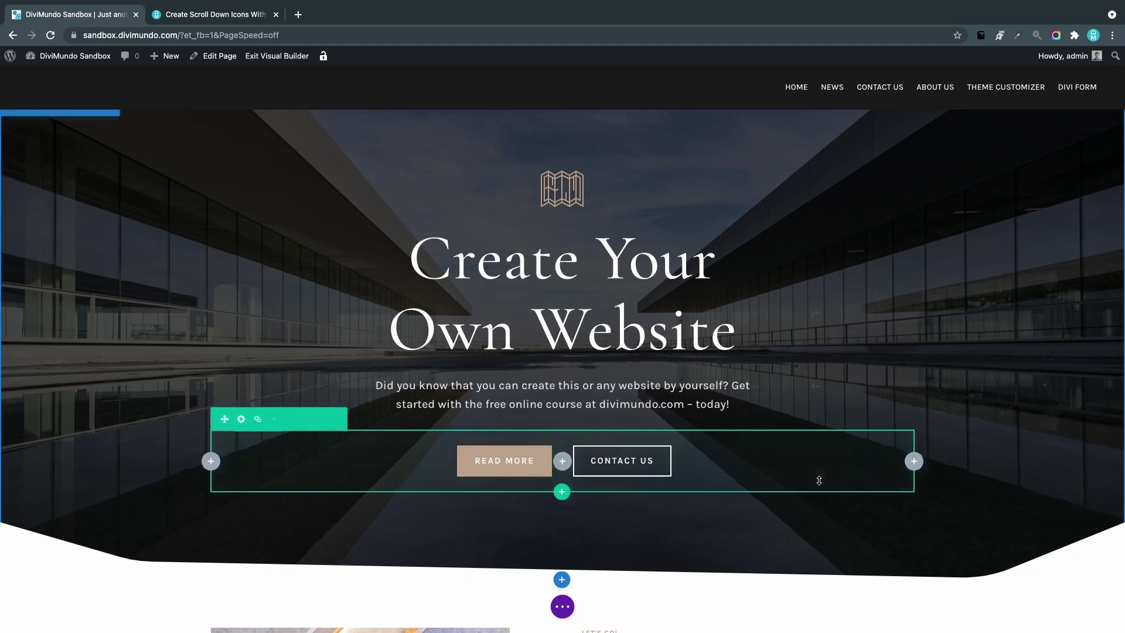
{"action": "left_click", "coordinate": [562, 495]}
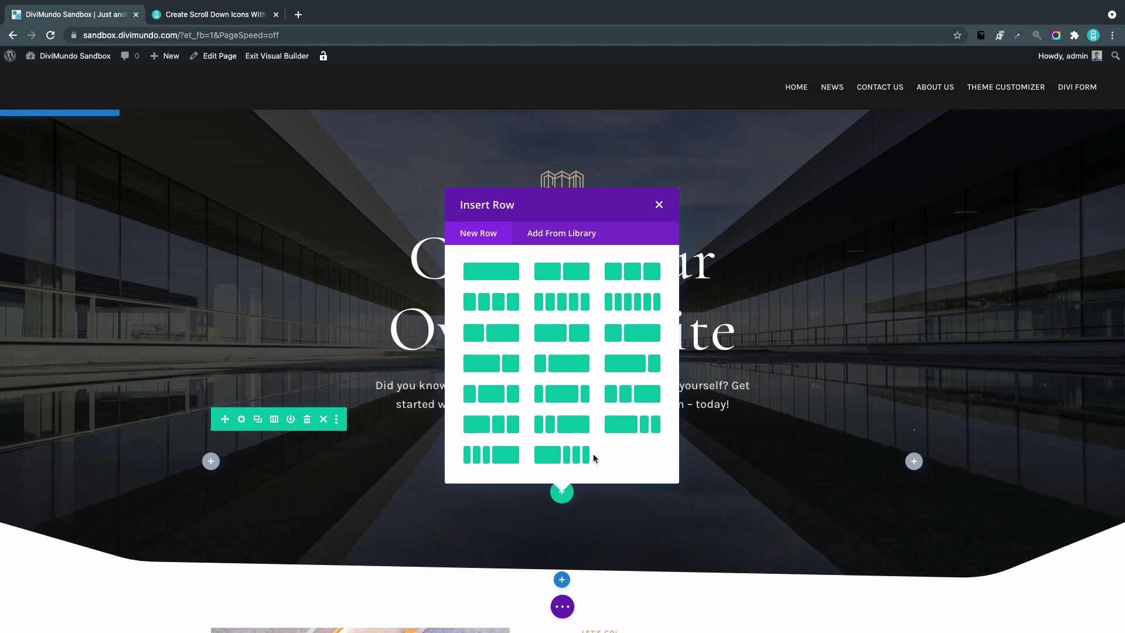
{"action": "left_click", "coordinate": [483, 272]}
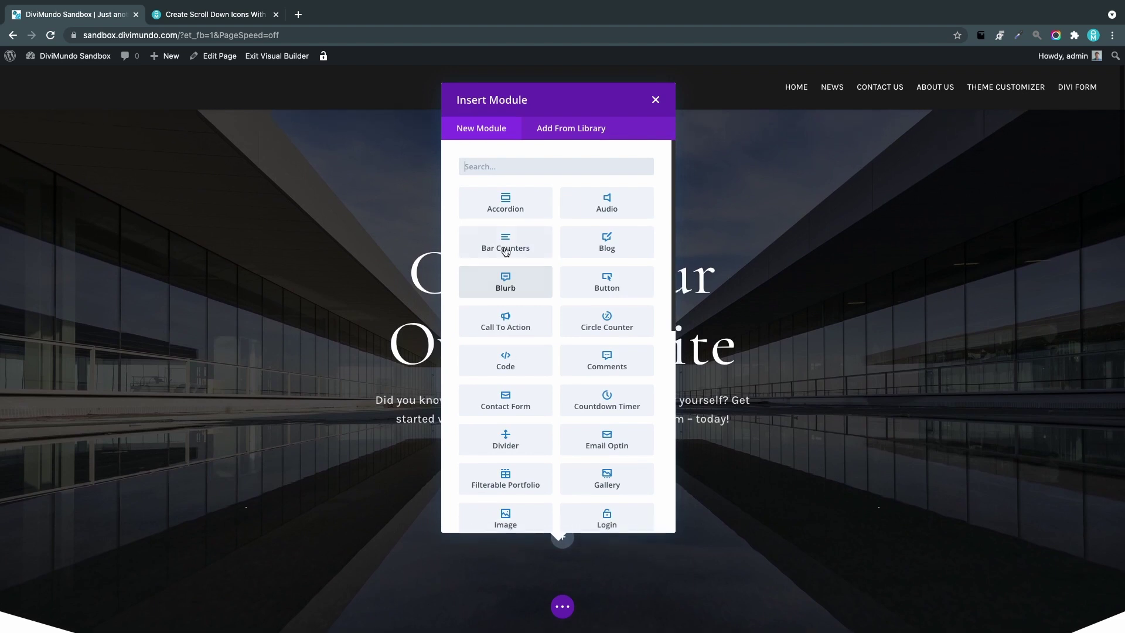
Insert a Blurb module into the new row and delete its default title and body text
{"action": "type", "text": "blurb"}
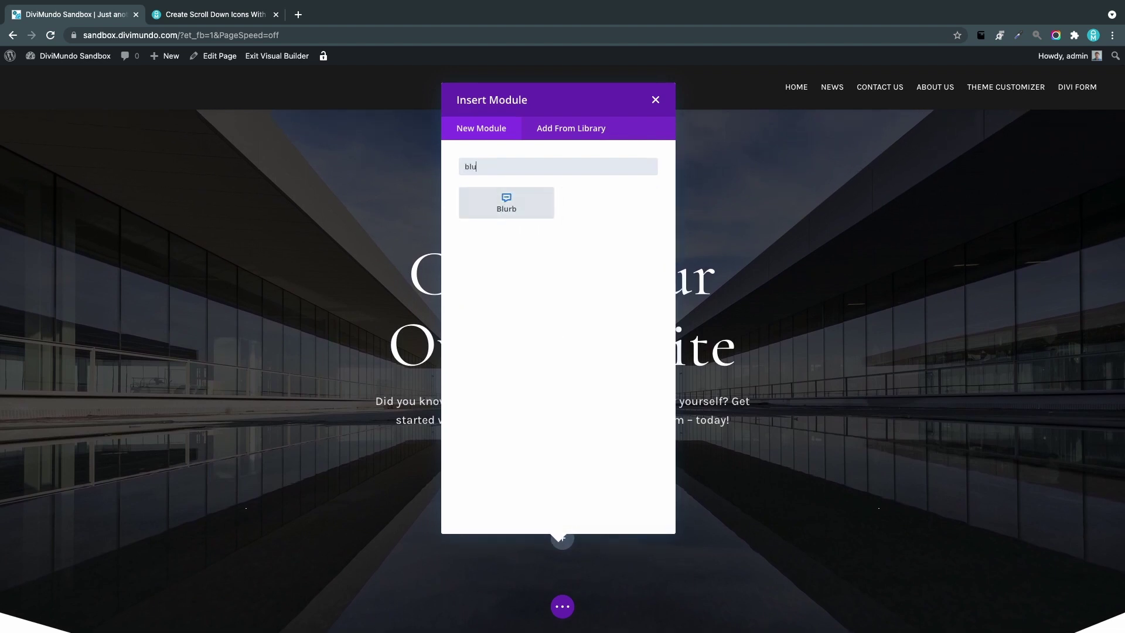
{"action": "left_click", "coordinate": [510, 204]}
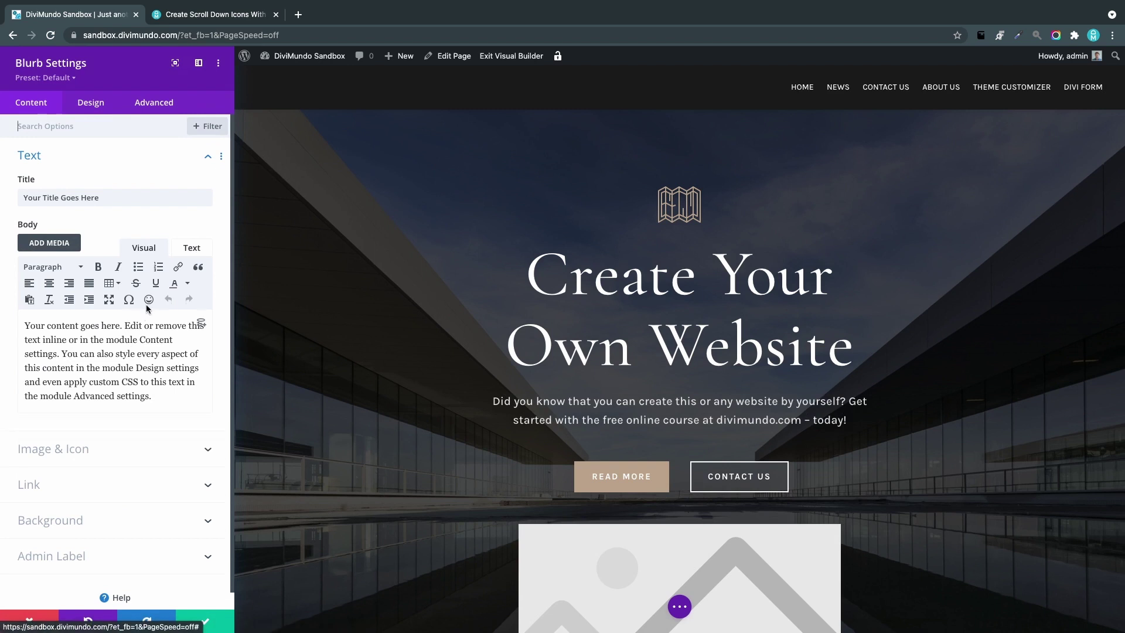
{"action": "left_click", "coordinate": [118, 199]}
{"action": "triple_click", "coordinate": [118, 201]}
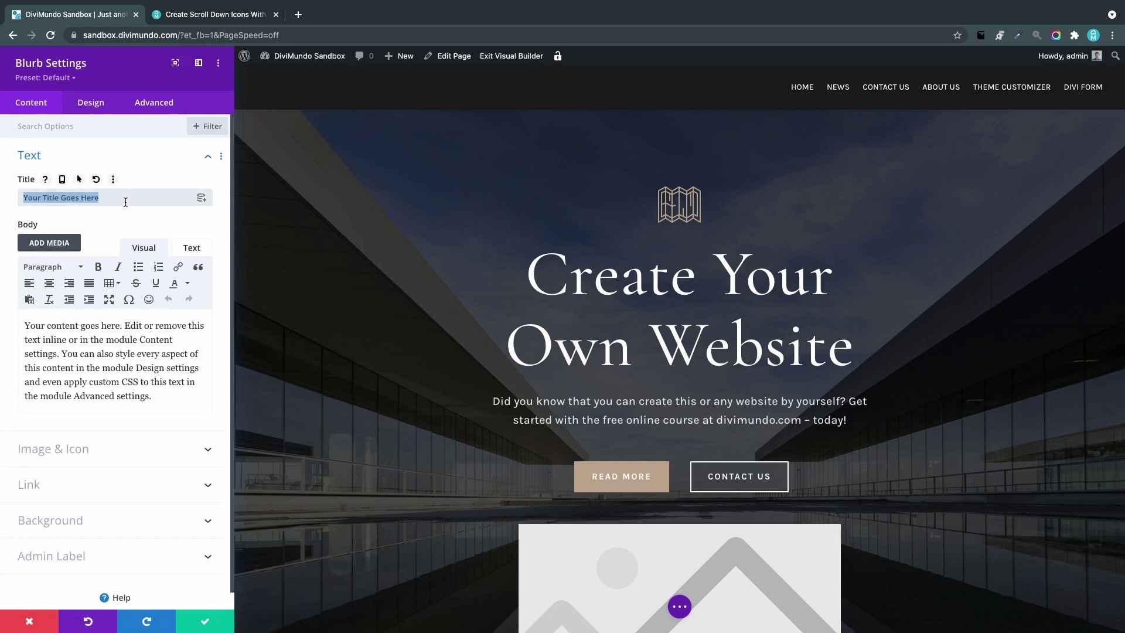
{"action": "key", "text": "BackSpace"}
{"action": "triple_click", "coordinate": [95, 362]}
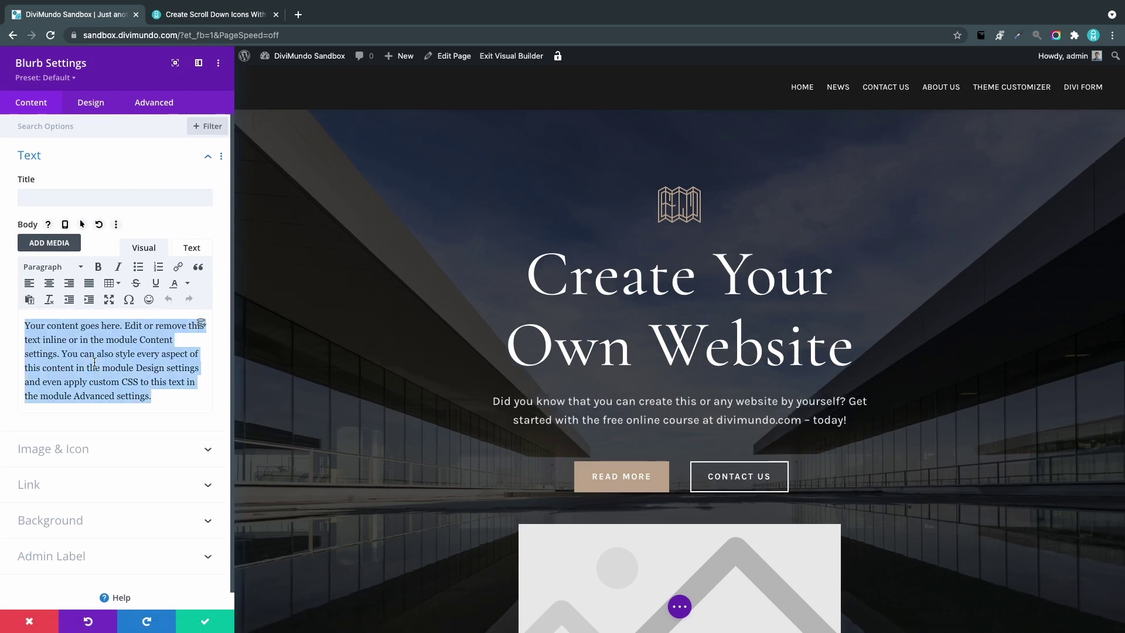
{"action": "key", "text": "BackSpace"}
Switch the blurb to an icon and, after trying several arrows, choose the double down chevron
{"action": "scroll", "coordinate": [478, 442], "scroll_direction": "down", "scroll_amount": 3}
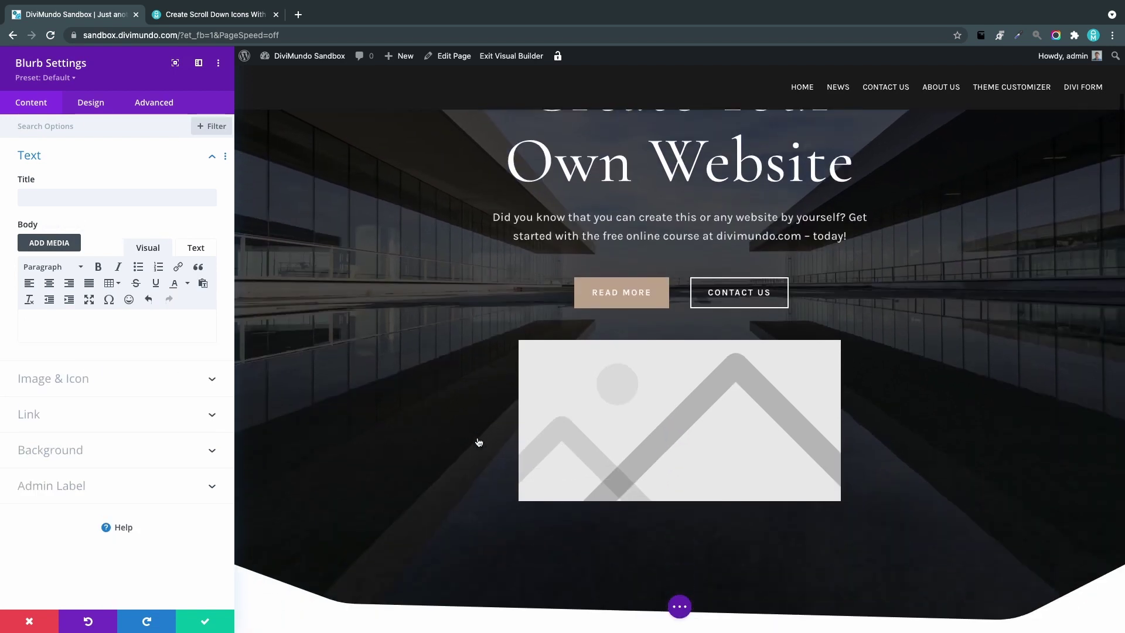
{"action": "left_click", "coordinate": [61, 386]}
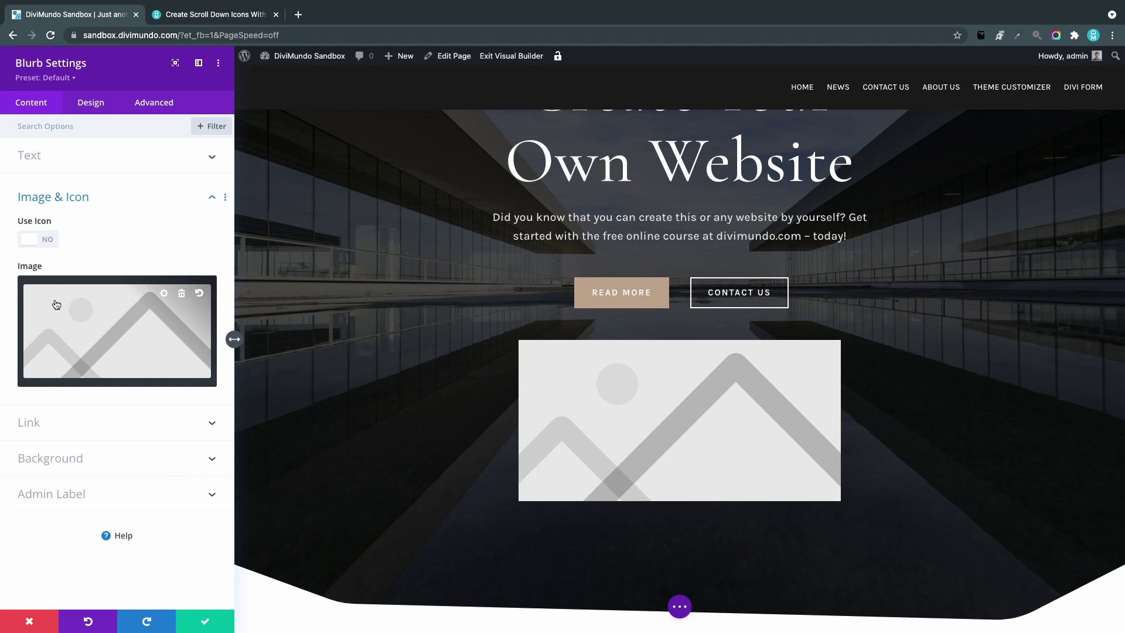
{"action": "left_click", "coordinate": [48, 245]}
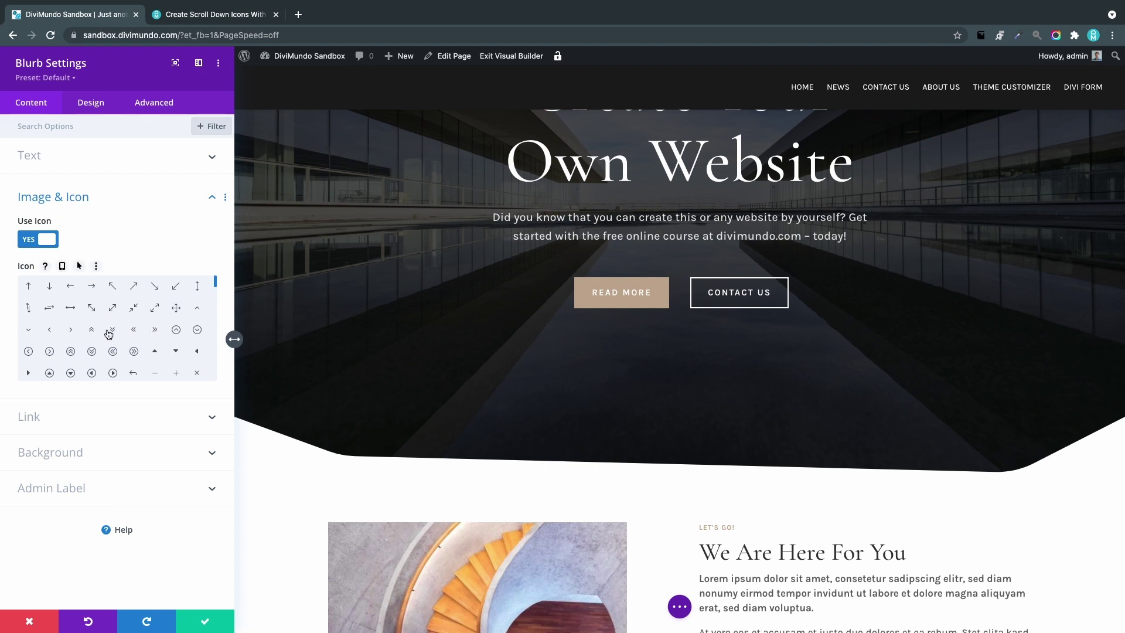
{"action": "left_click", "coordinate": [28, 330]}
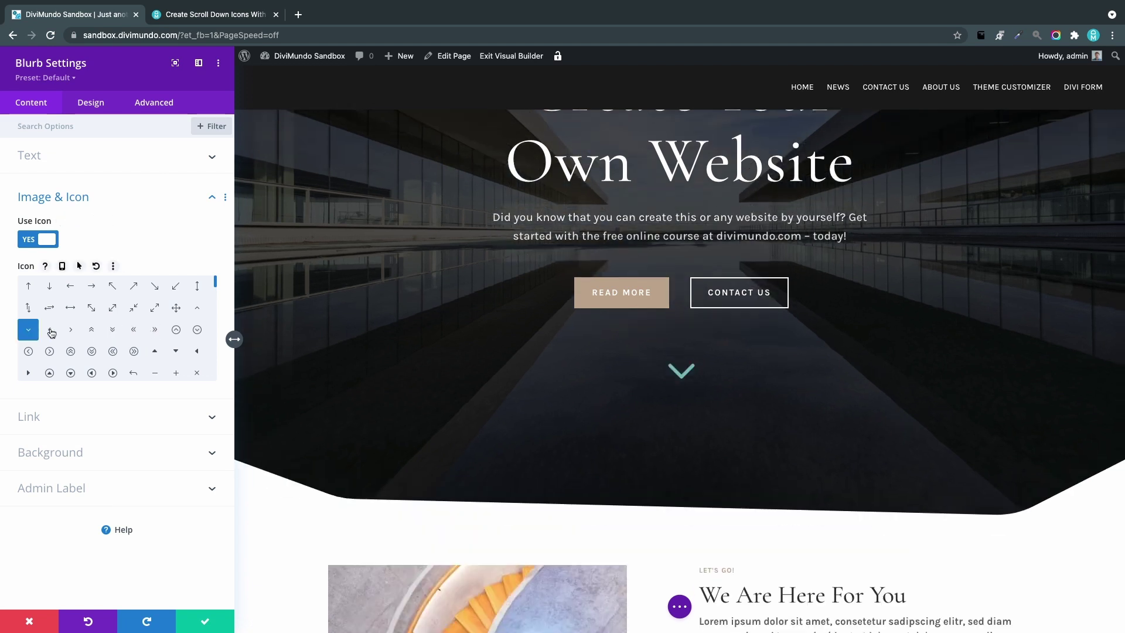
{"action": "left_click", "coordinate": [115, 332]}
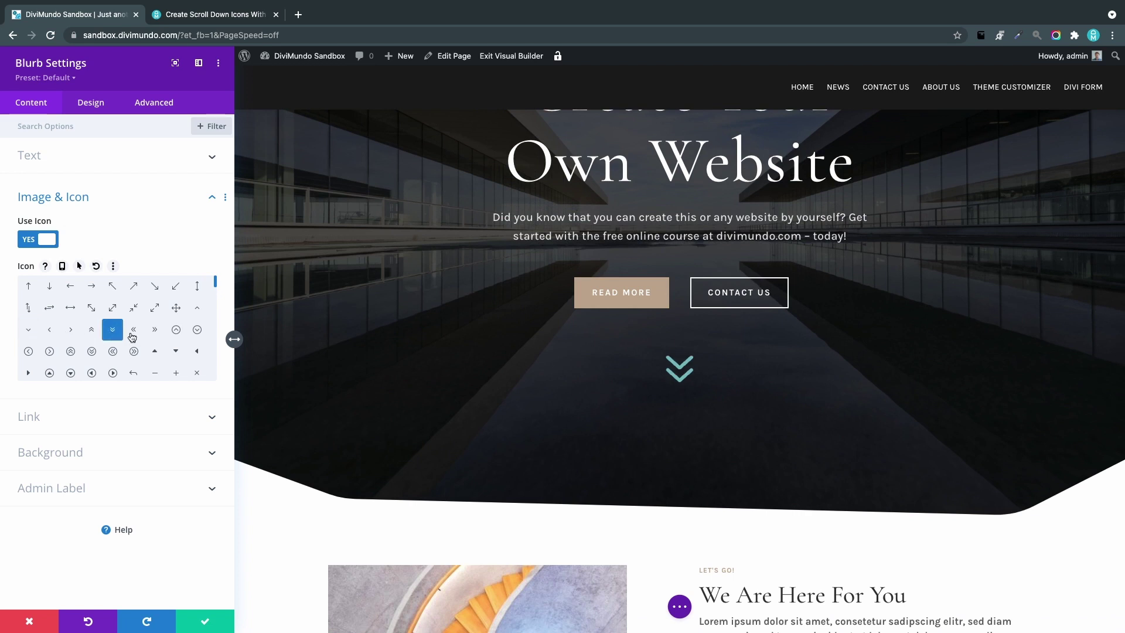
{"action": "left_click", "coordinate": [197, 330]}
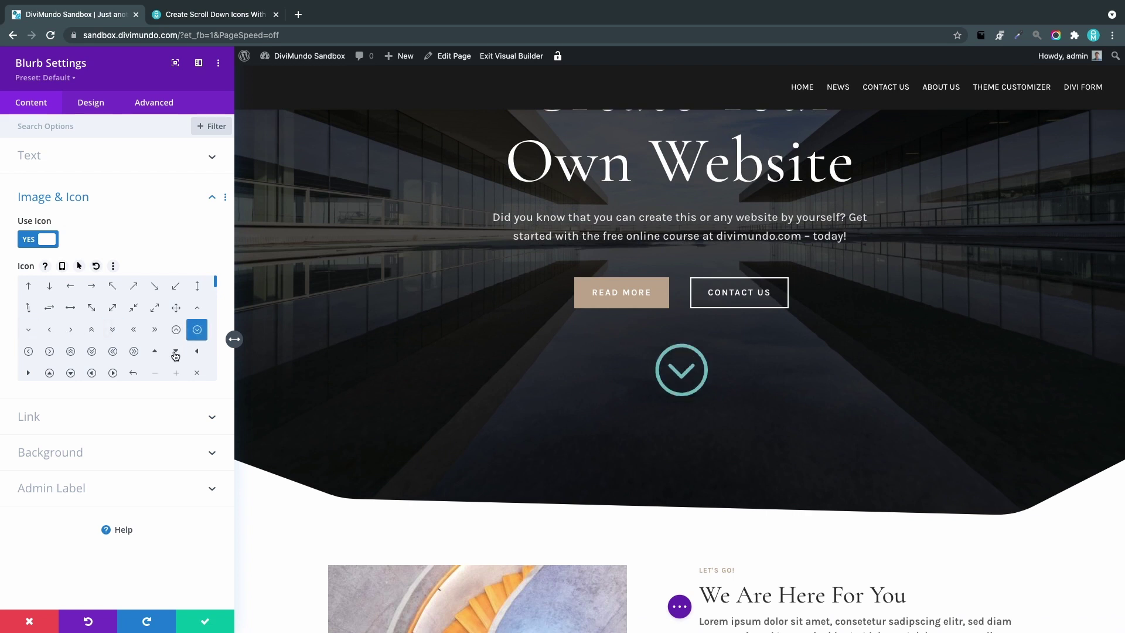
{"action": "left_click", "coordinate": [176, 352]}
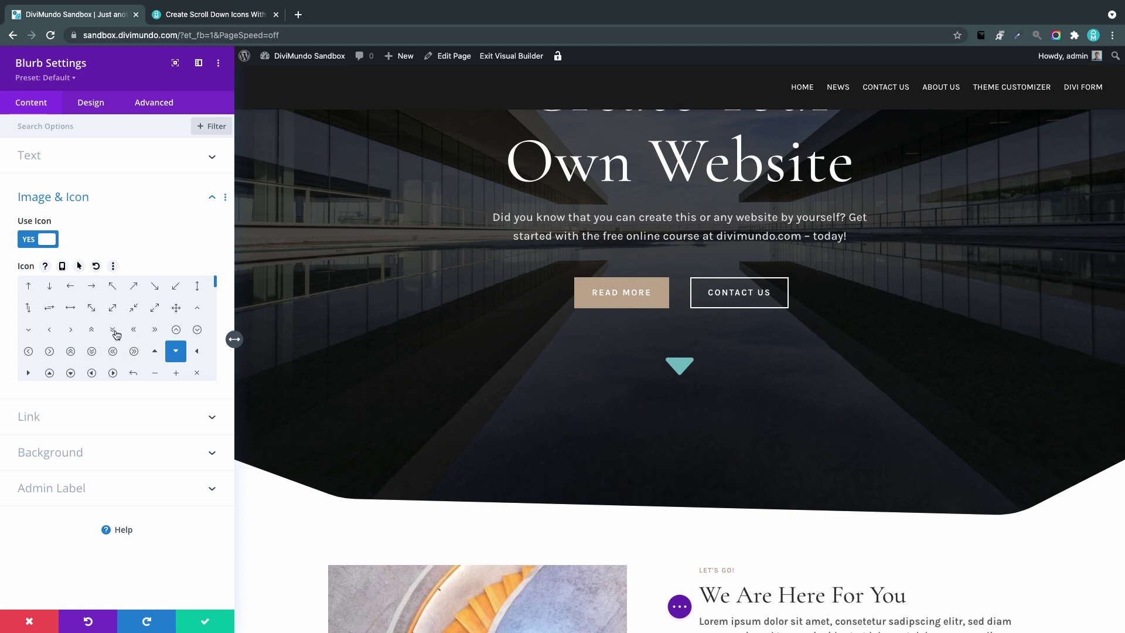
{"action": "left_click", "coordinate": [113, 330]}
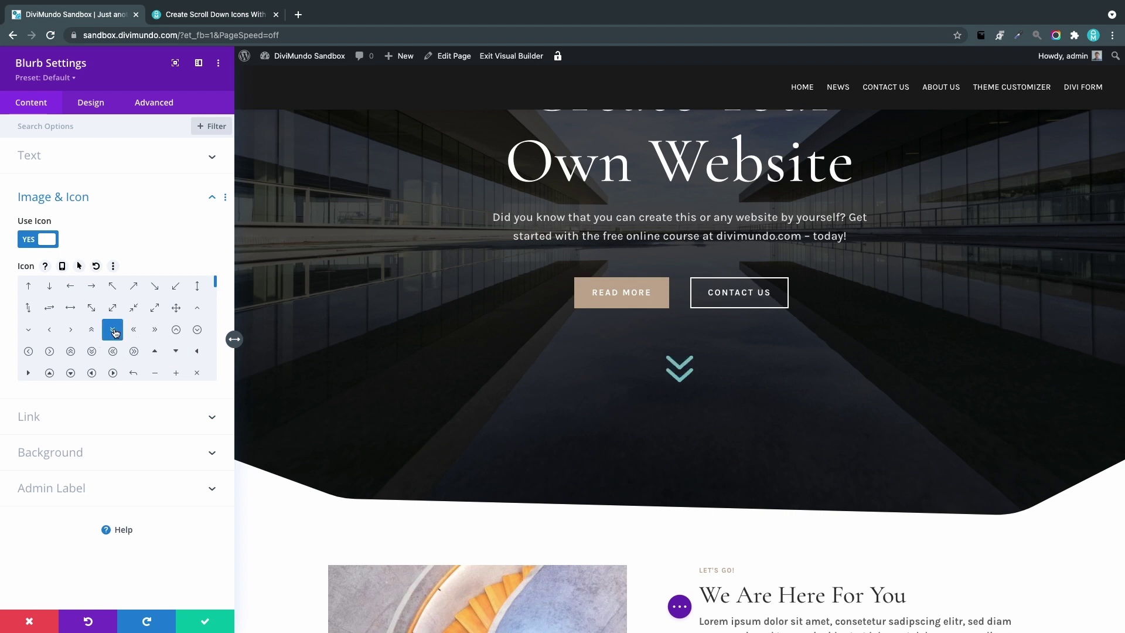
Set the blurb's Module Link URL to #scroll and save its settings
{"action": "left_click", "coordinate": [38, 422]}
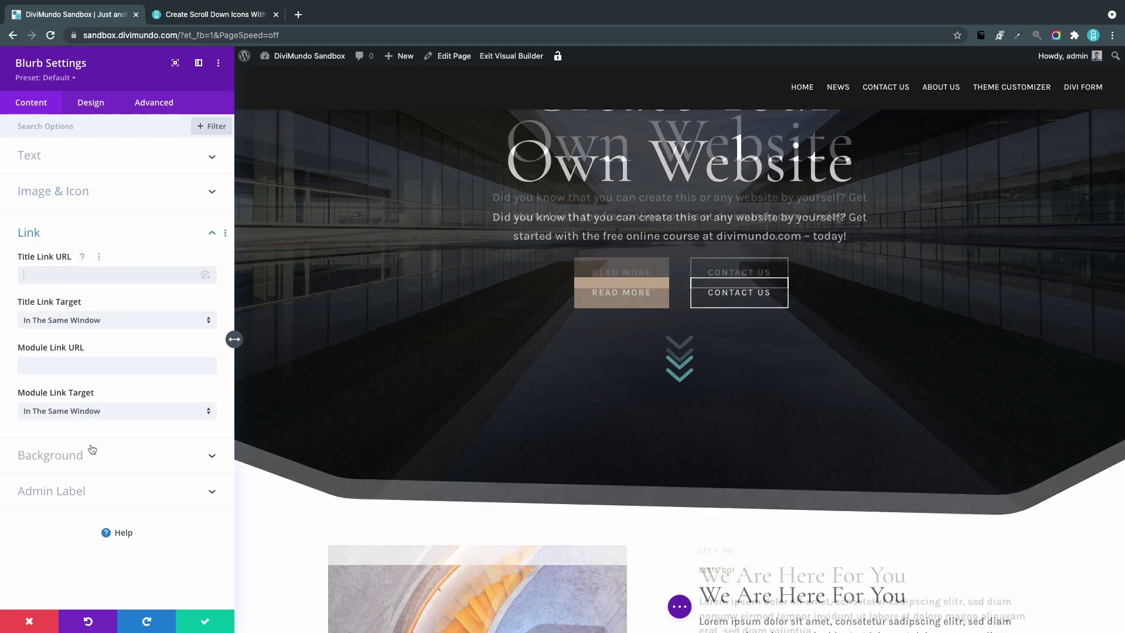
{"action": "left_click", "coordinate": [61, 366]}
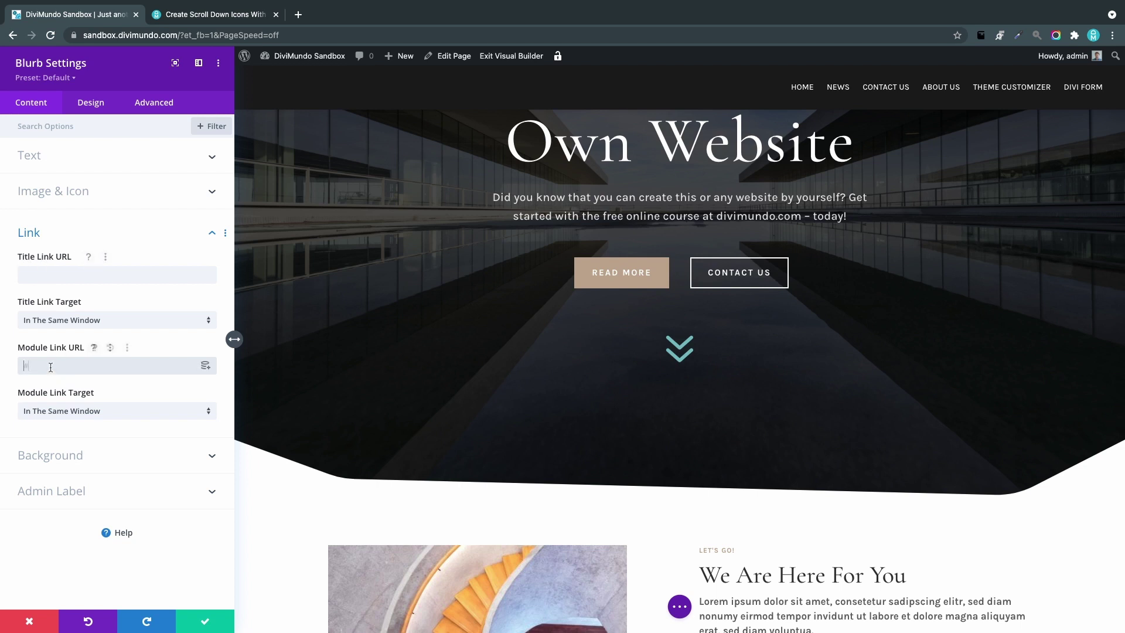
{"action": "left_click", "coordinate": [55, 364]}
{"action": "left_click", "coordinate": [201, 623]}
Save and exit the builder, then confirm on the live page the arrow scrolls to the next section
{"action": "left_click", "coordinate": [276, 56]}
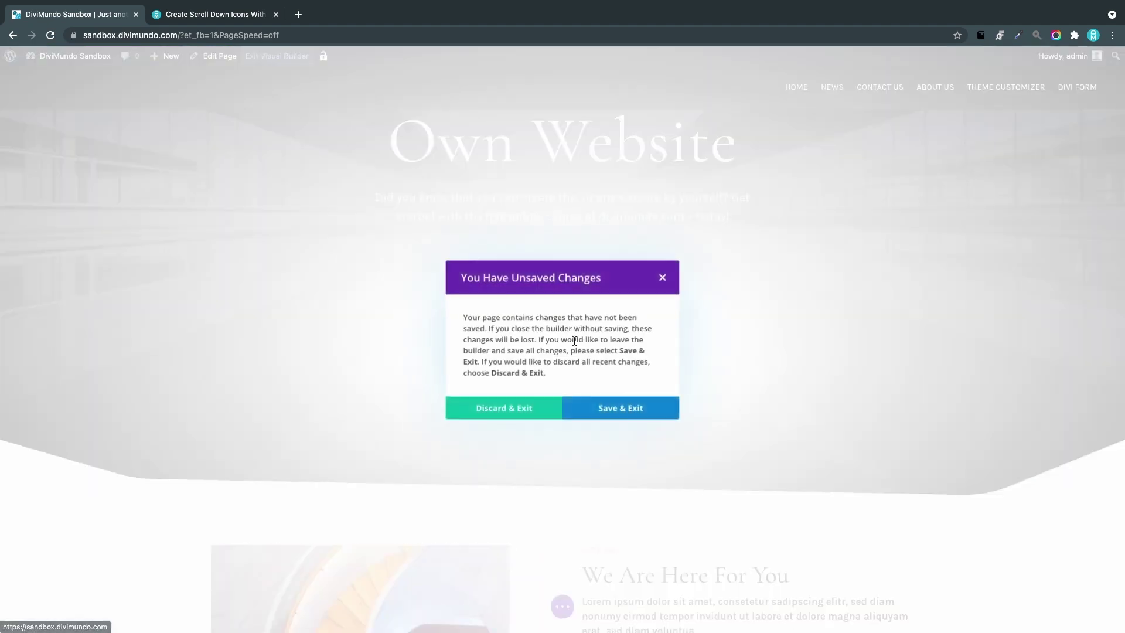
{"action": "left_click", "coordinate": [611, 412]}
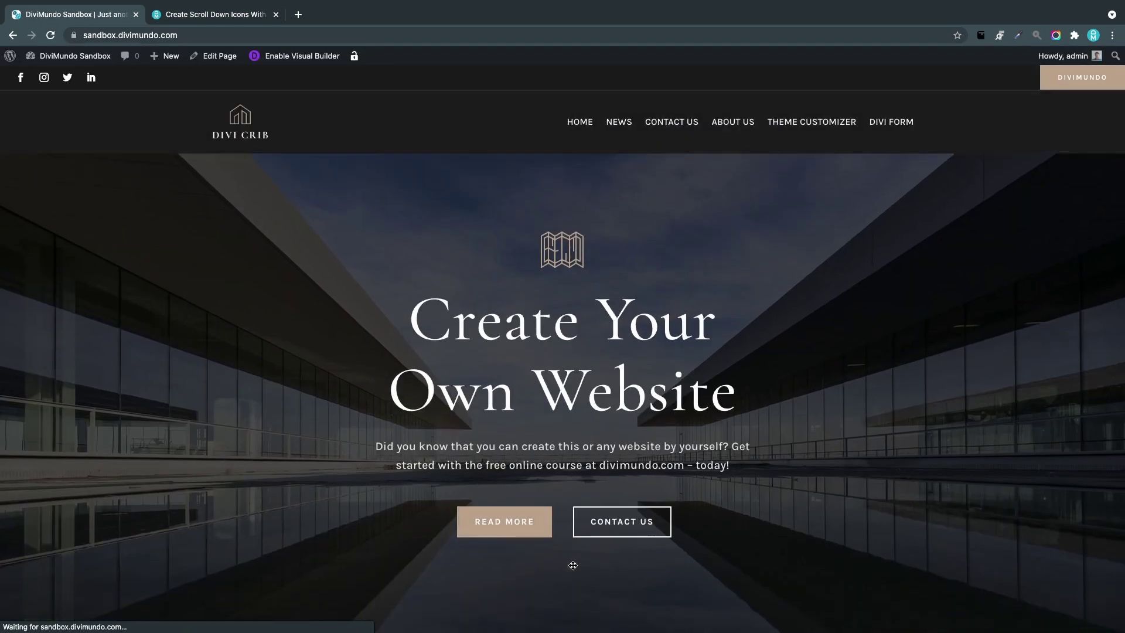
{"action": "scroll", "coordinate": [692, 568], "scroll_direction": "down", "scroll_amount": 3}
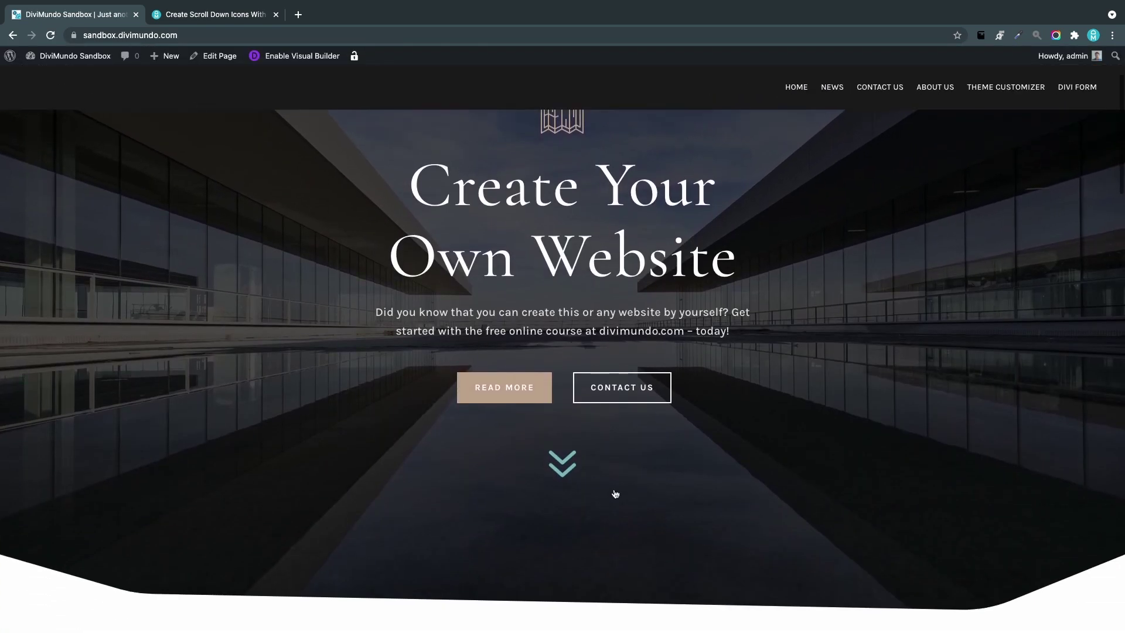
{"action": "left_click", "coordinate": [563, 465]}
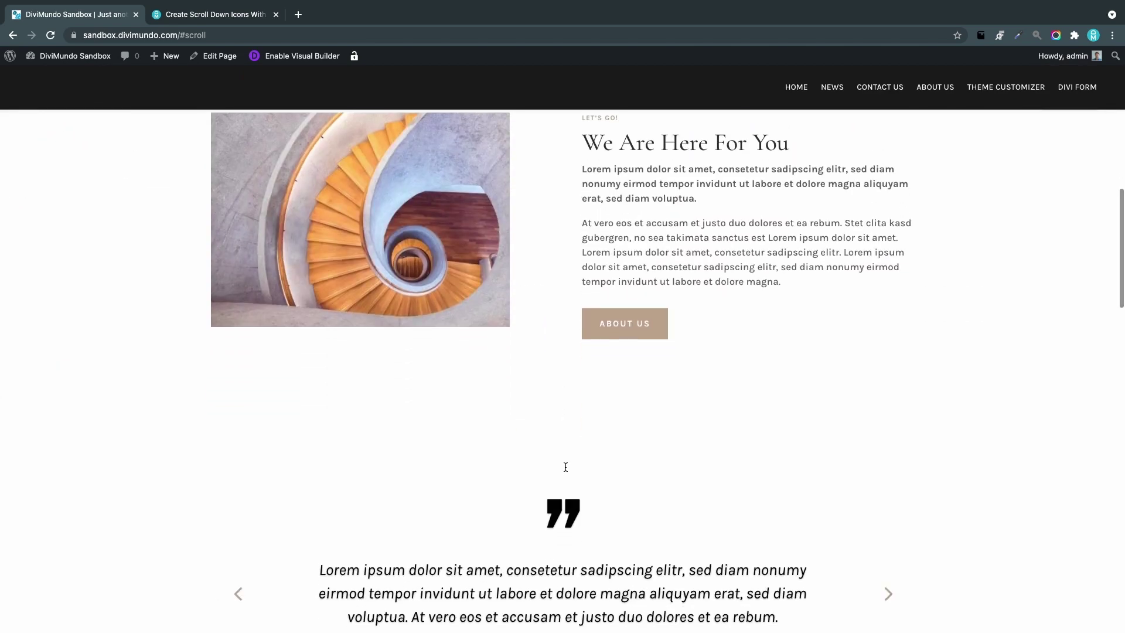
{"action": "key", "text": "super+r"}
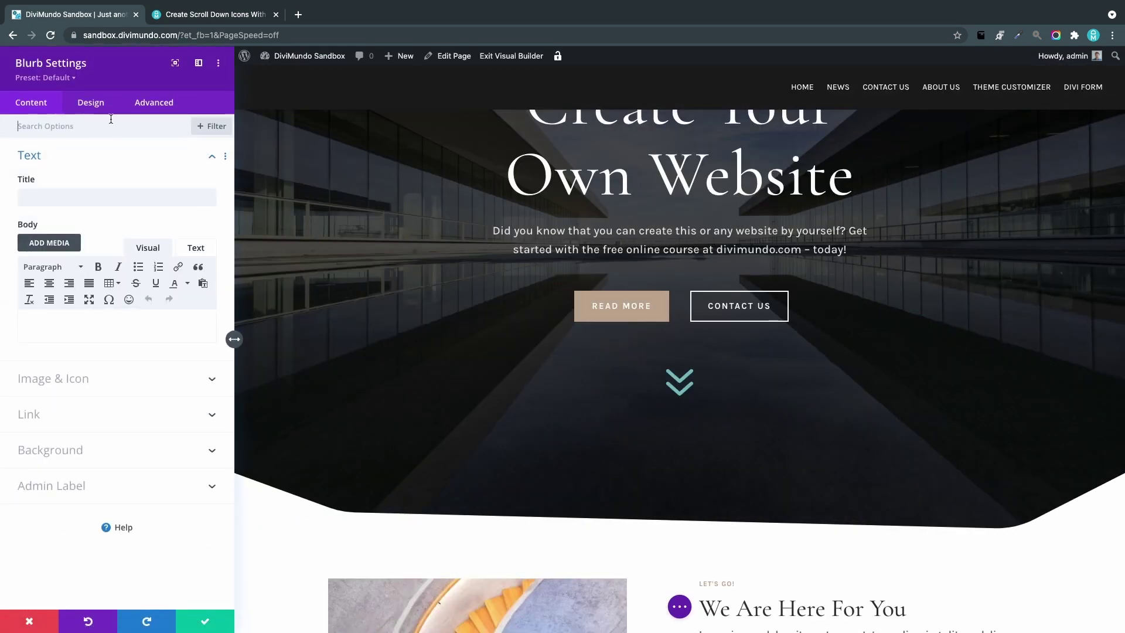
Make the arrow icon white and enable a custom icon size of about 62px
{"action": "left_click", "coordinate": [90, 106]}
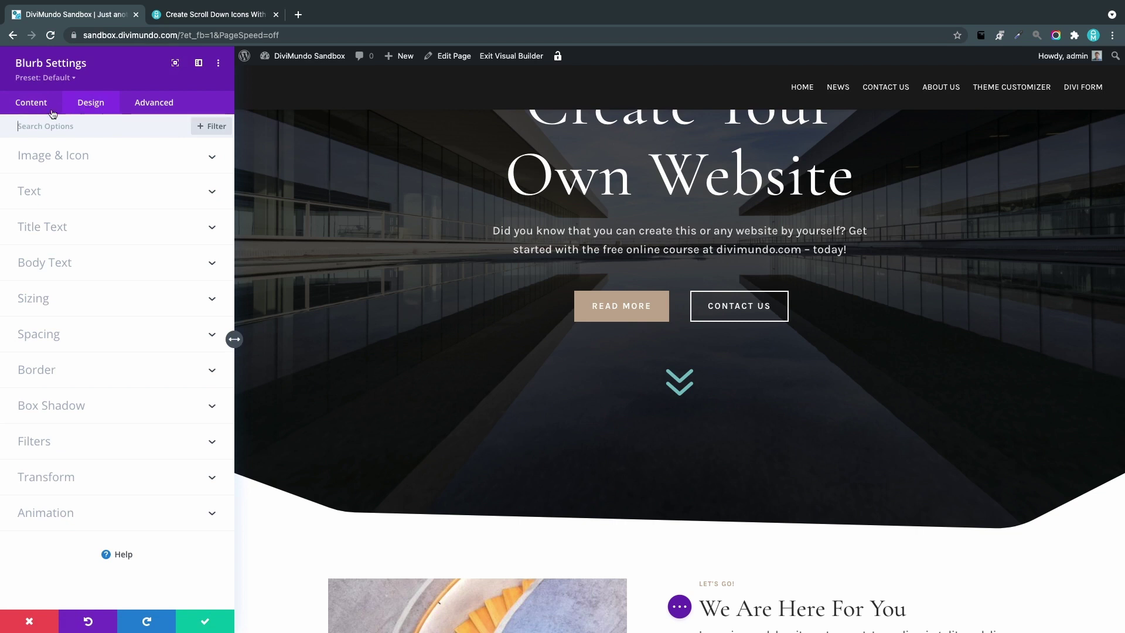
{"action": "left_click", "coordinate": [87, 167]}
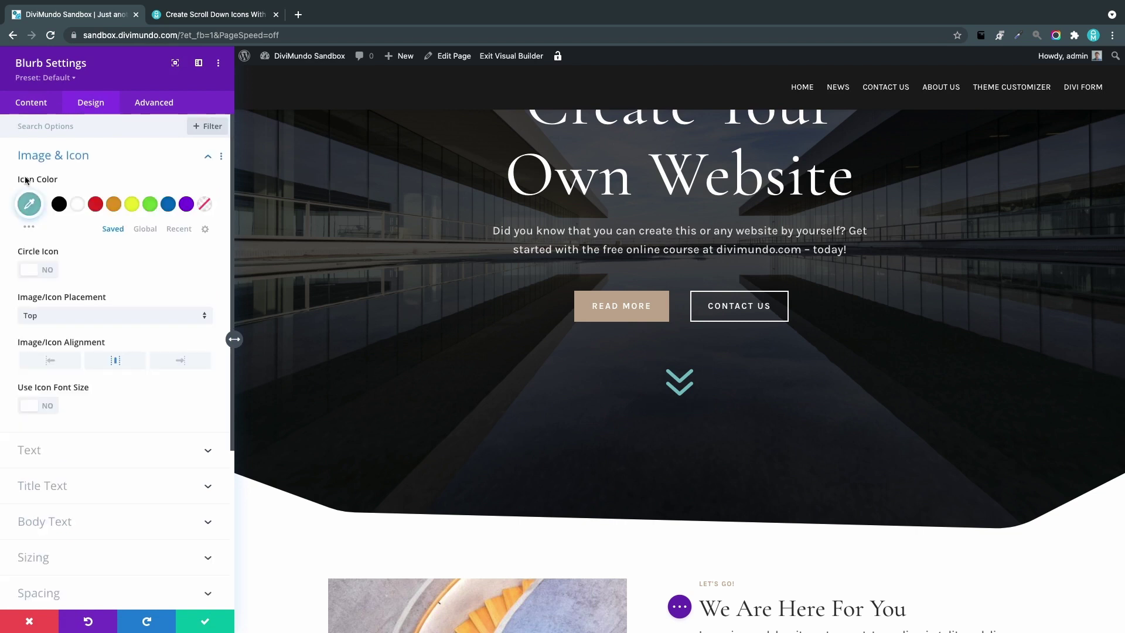
{"action": "left_click", "coordinate": [79, 205]}
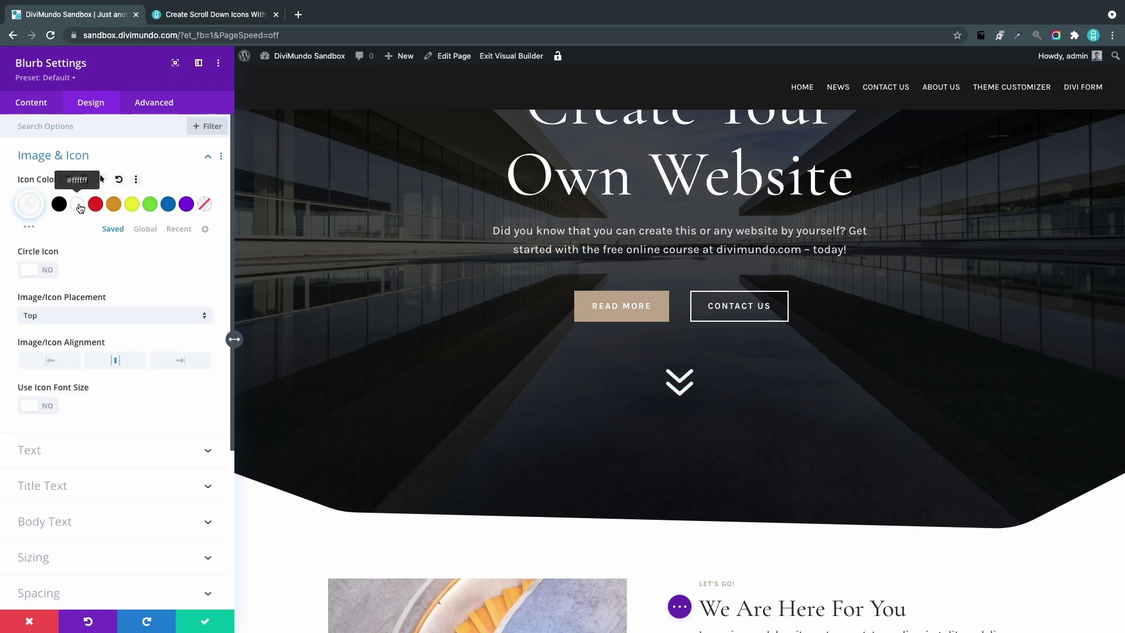
{"action": "left_click", "coordinate": [51, 407]}
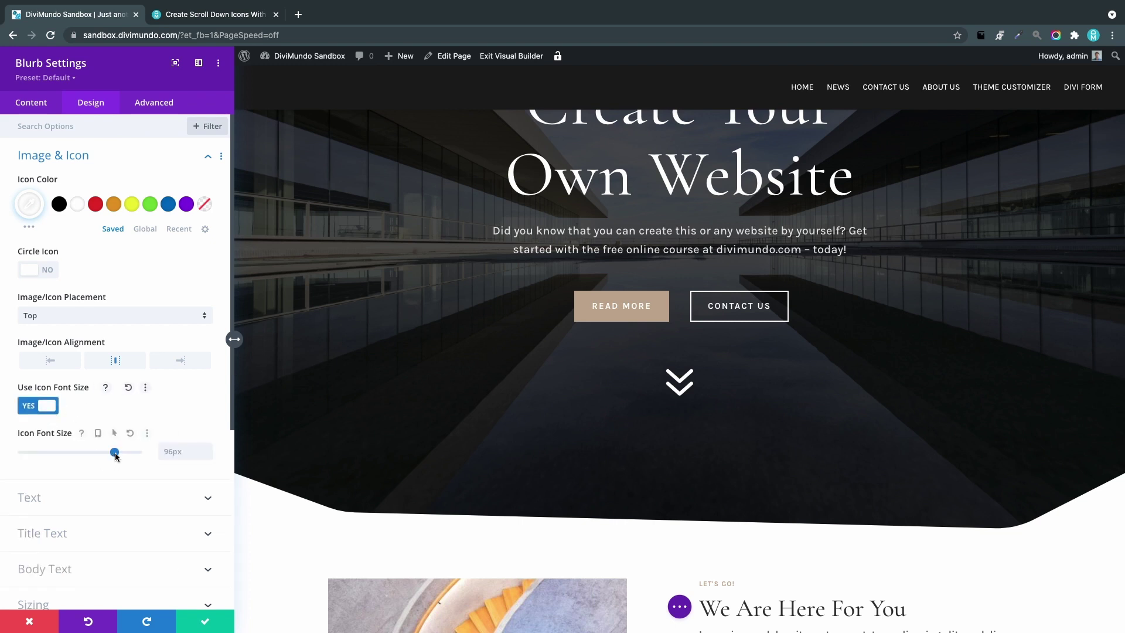
{"action": "left_click_drag", "start_coordinate": [114, 452], "coordinate": [75, 459]}
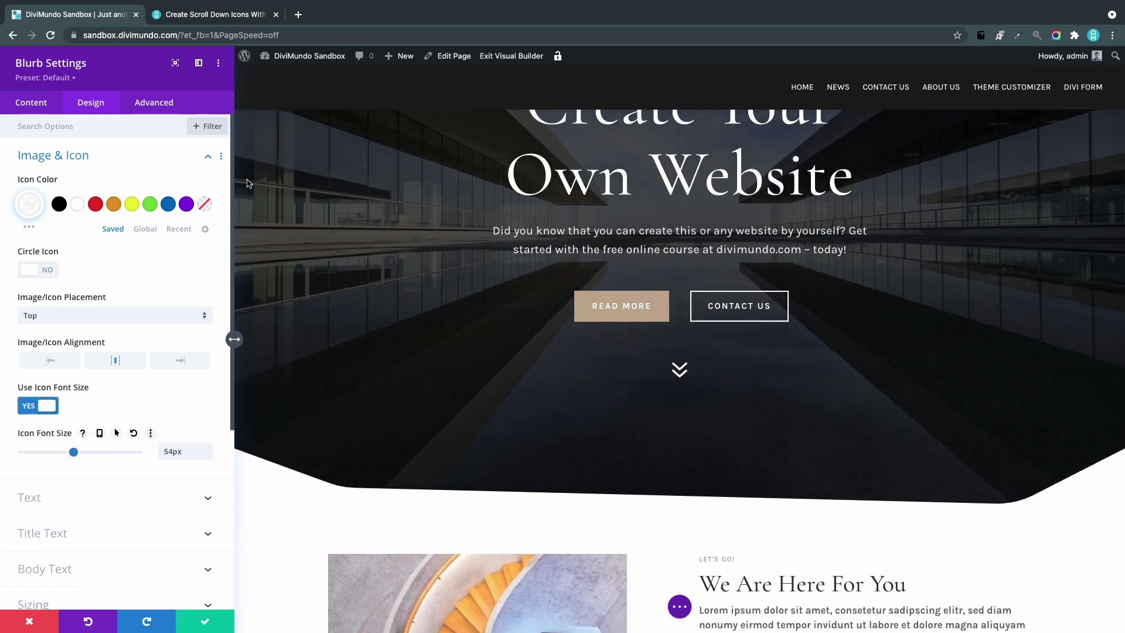
Check the tutorial's recommended size and reduce the icon font size to 48px
{"action": "left_click", "coordinate": [241, 15]}
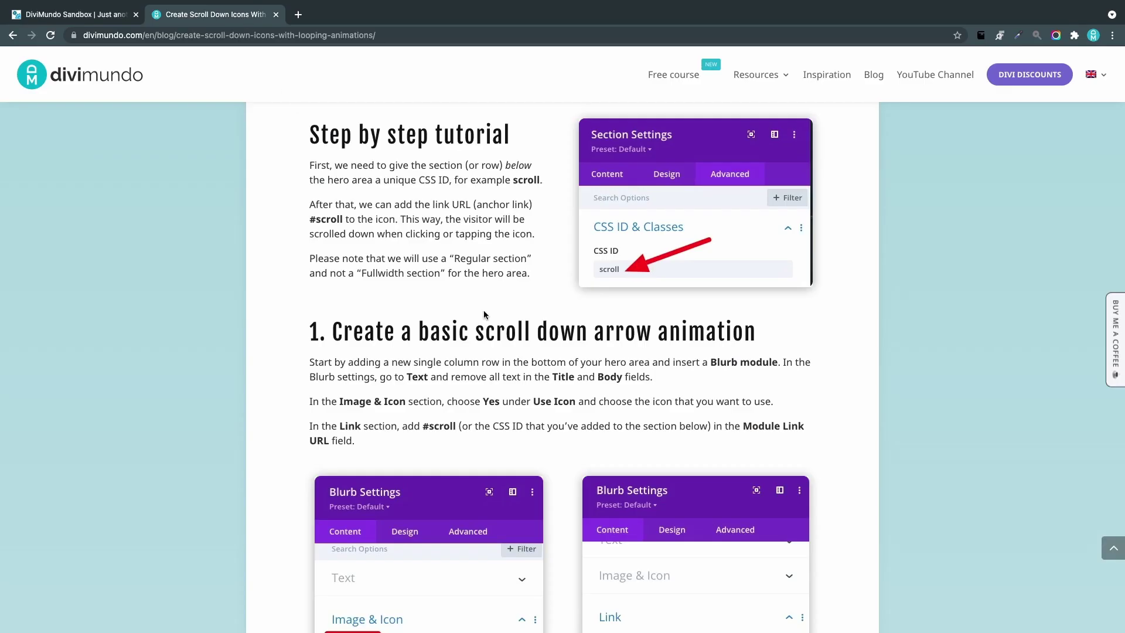
{"action": "scroll", "coordinate": [481, 315], "scroll_direction": "down", "scroll_amount": 10}
{"action": "scroll", "coordinate": [486, 310], "scroll_direction": "down", "scroll_amount": 6}
{"action": "scroll", "coordinate": [487, 313], "scroll_direction": "up", "scroll_amount": 6}
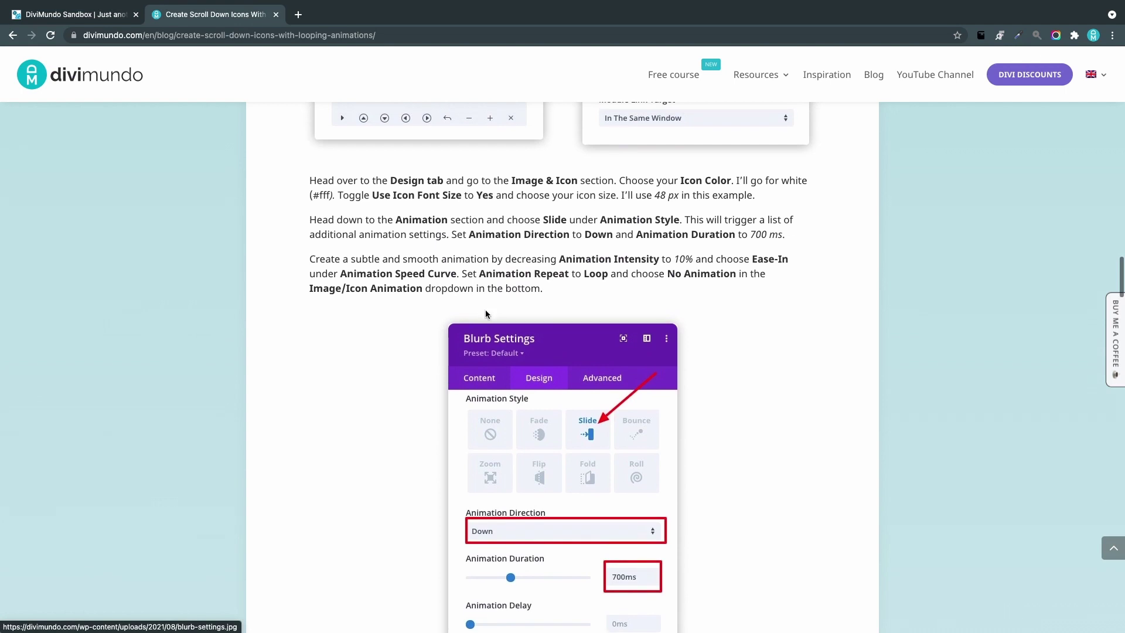
{"action": "left_click", "coordinate": [98, 16]}
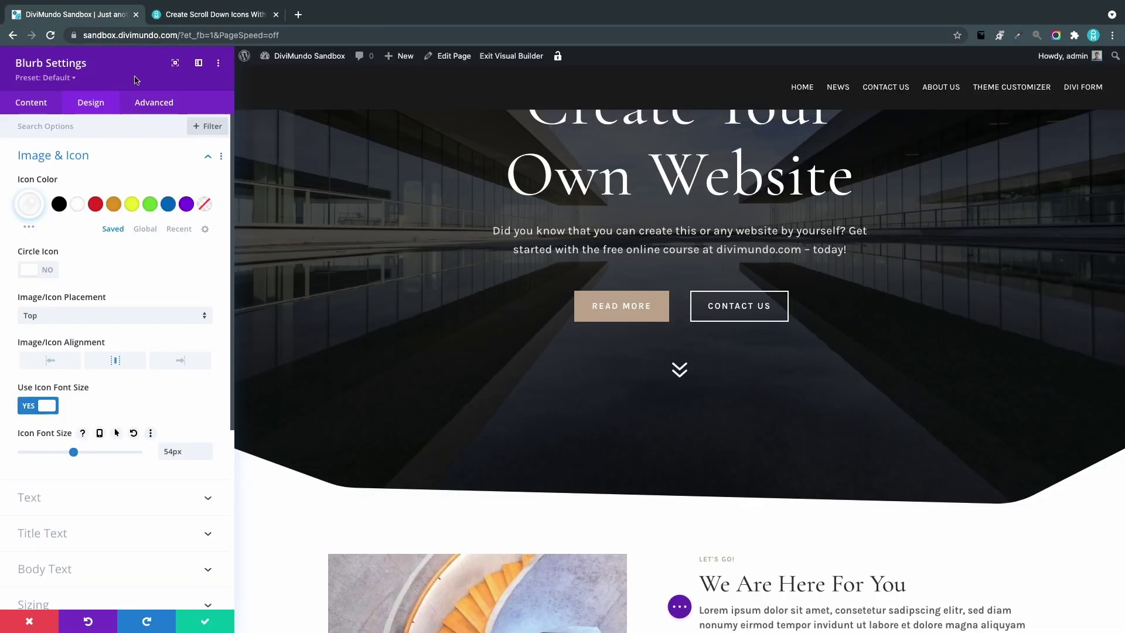
{"action": "left_click_drag", "start_coordinate": [73, 455], "coordinate": [68, 455]}
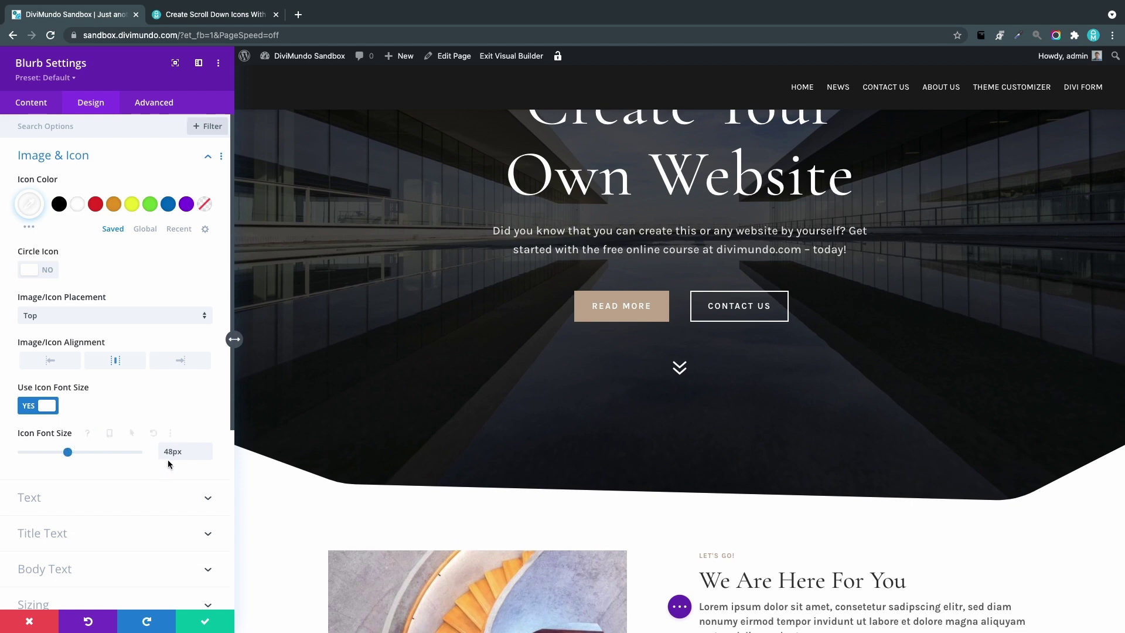
{"action": "scroll", "coordinate": [168, 459], "scroll_direction": "down", "scroll_amount": 5}
{"action": "scroll", "coordinate": [168, 466], "scroll_direction": "down", "scroll_amount": 1}
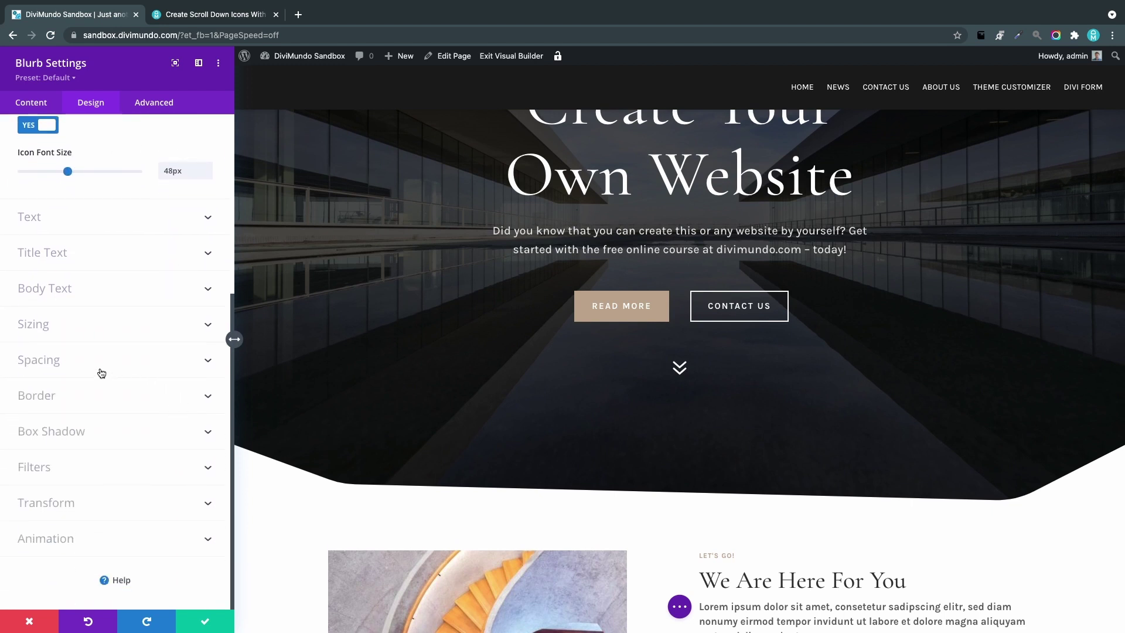
Give the blurb a Slide animation with direction Down
{"action": "left_click", "coordinate": [68, 539]}
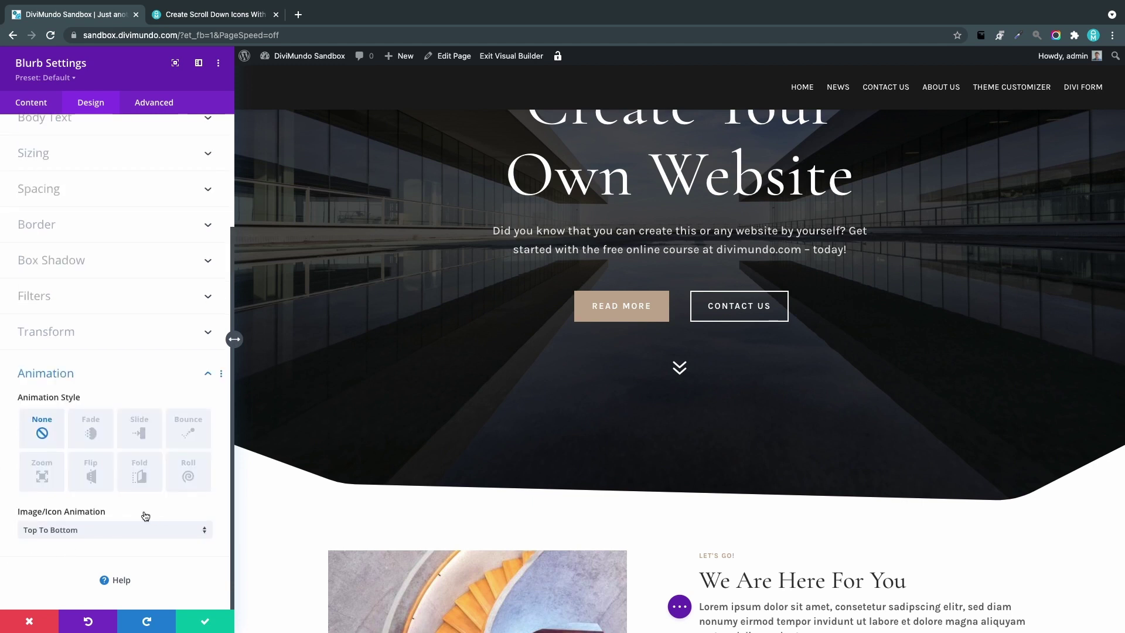
{"action": "left_click", "coordinate": [141, 430]}
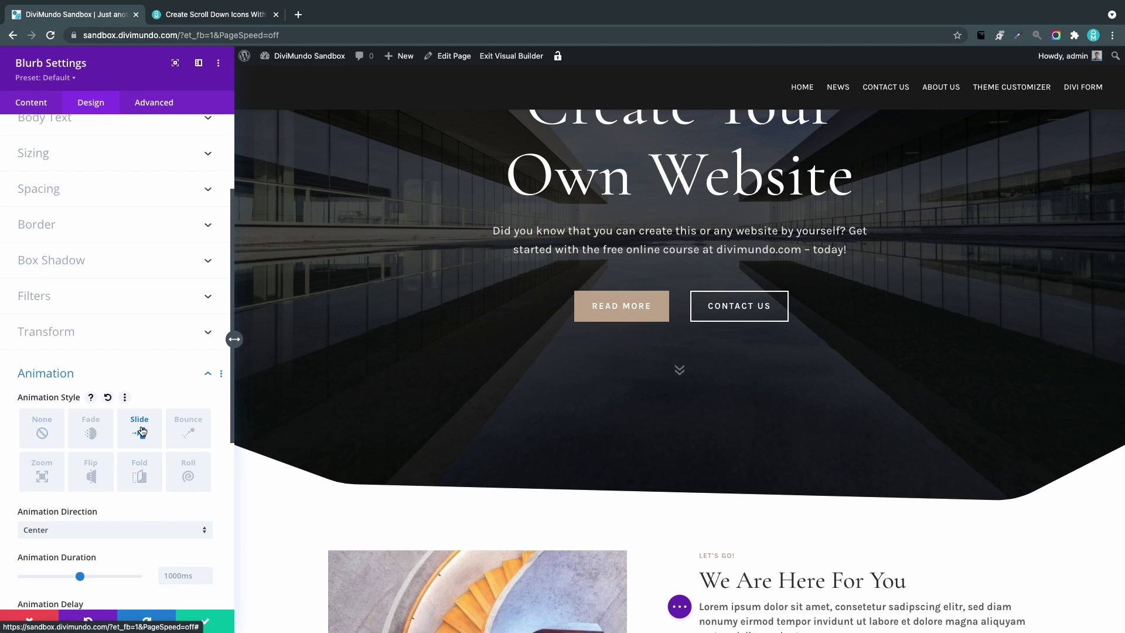
{"action": "scroll", "coordinate": [88, 428], "scroll_direction": "down", "scroll_amount": 3}
{"action": "left_click", "coordinate": [50, 422]}
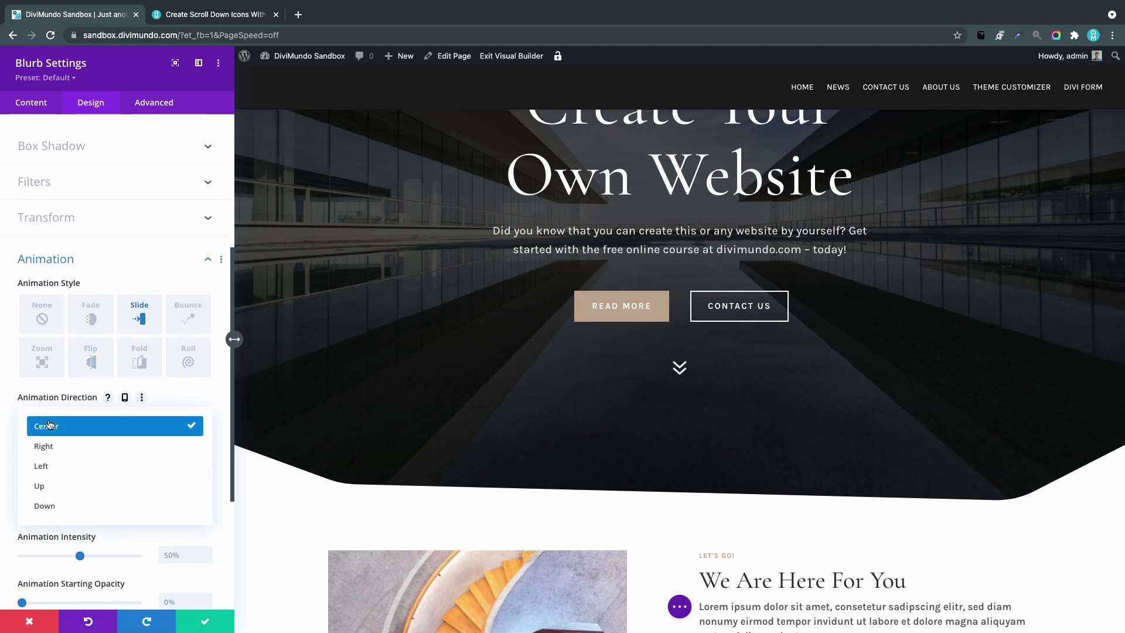
{"action": "left_click", "coordinate": [44, 507]}
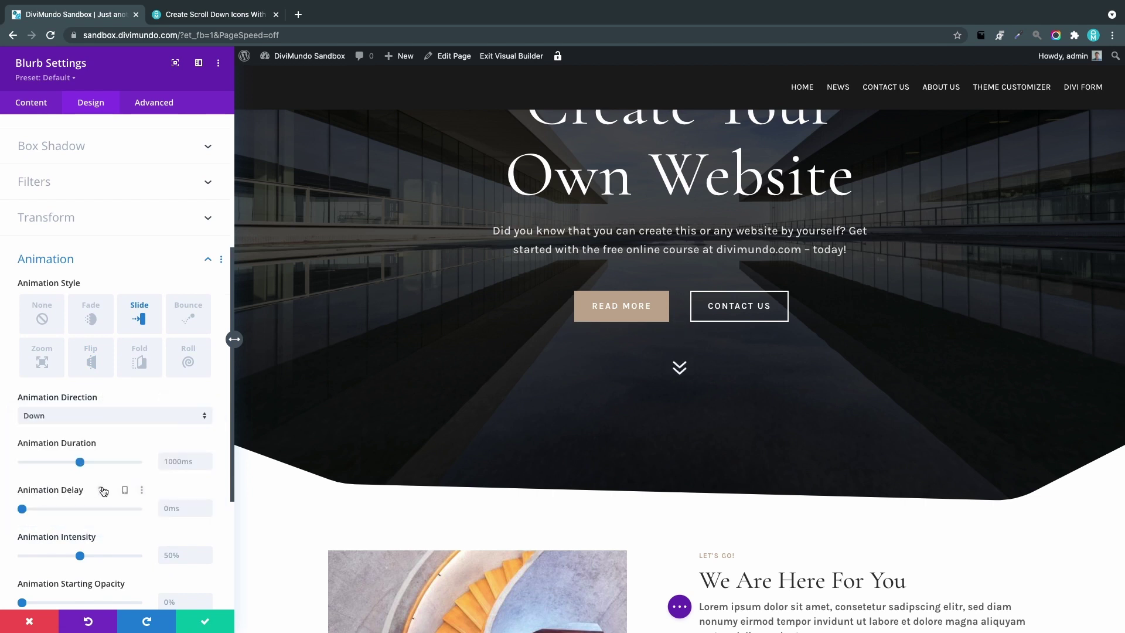
Set the animation duration to 700ms, intensity to 10% and starting opacity to 100%
{"action": "scroll", "coordinate": [103, 491], "scroll_direction": "down", "scroll_amount": 2}
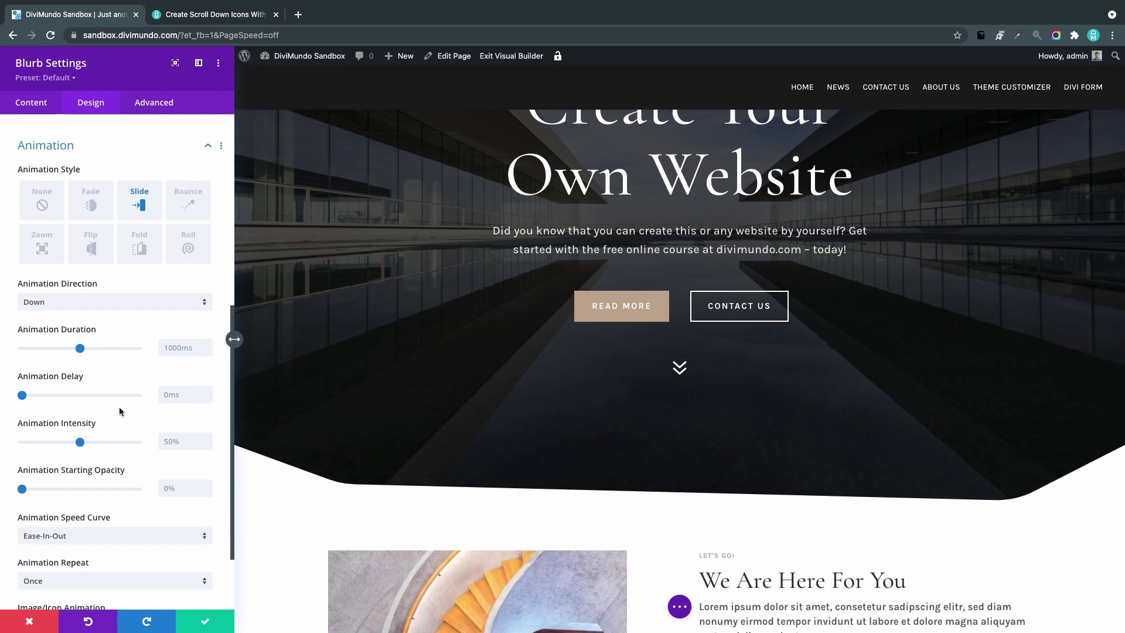
{"action": "double_click", "coordinate": [167, 349]}
{"action": "type", "text": "700ms"}
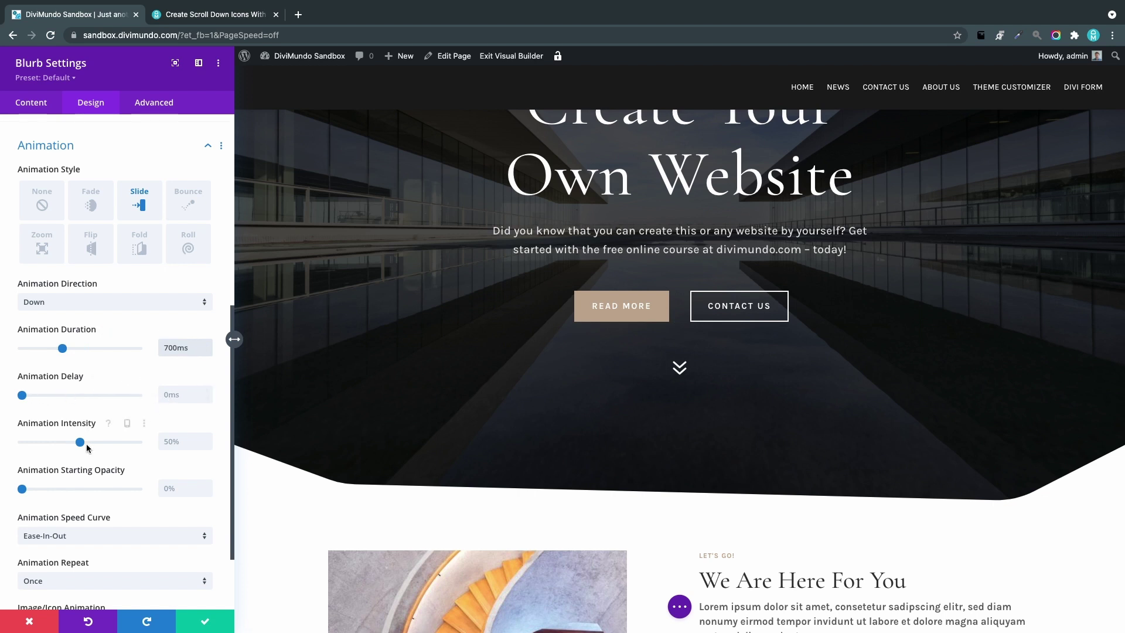
{"action": "left_click", "coordinate": [172, 440]}
{"action": "type", "text": "10"}
{"action": "key", "text": "Return"}
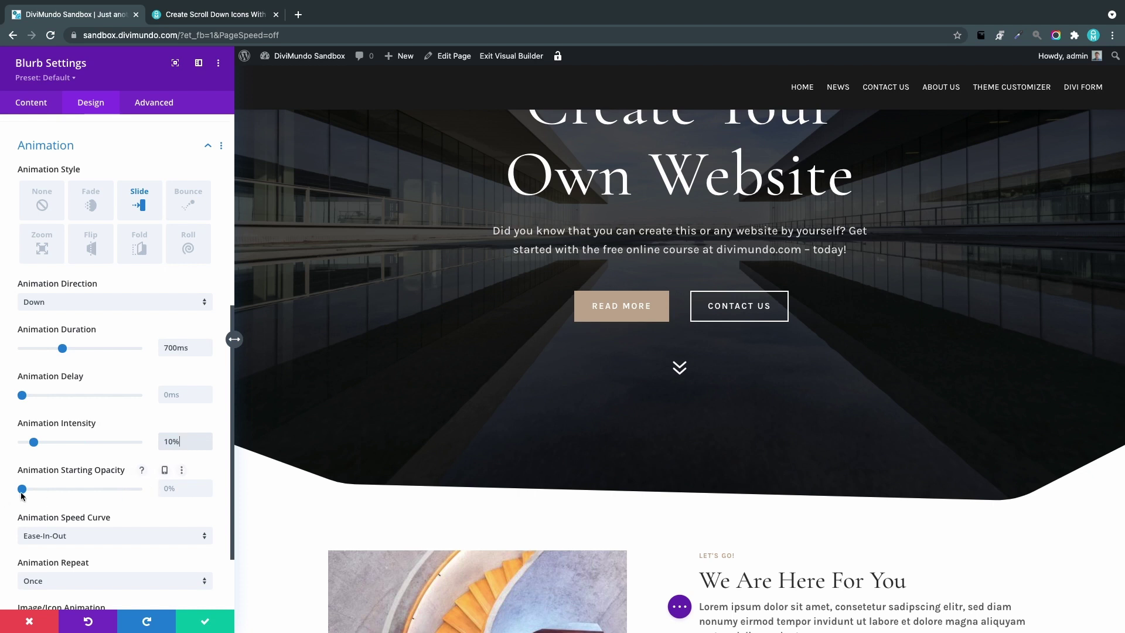
{"action": "left_click_drag", "start_coordinate": [22, 488], "coordinate": [227, 502]}
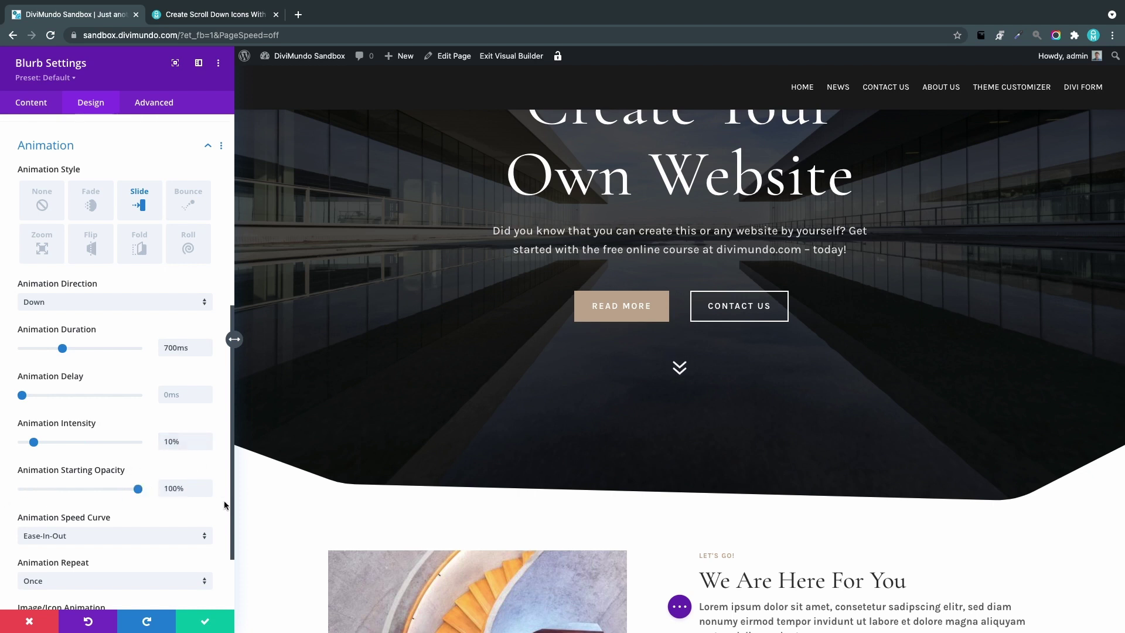
Set Speed Curve to Ease-In, Repeat to Loop, Image/Icon Animation to No Animation, and save the blurb
{"action": "scroll", "coordinate": [151, 502], "scroll_direction": "down", "scroll_amount": 3}
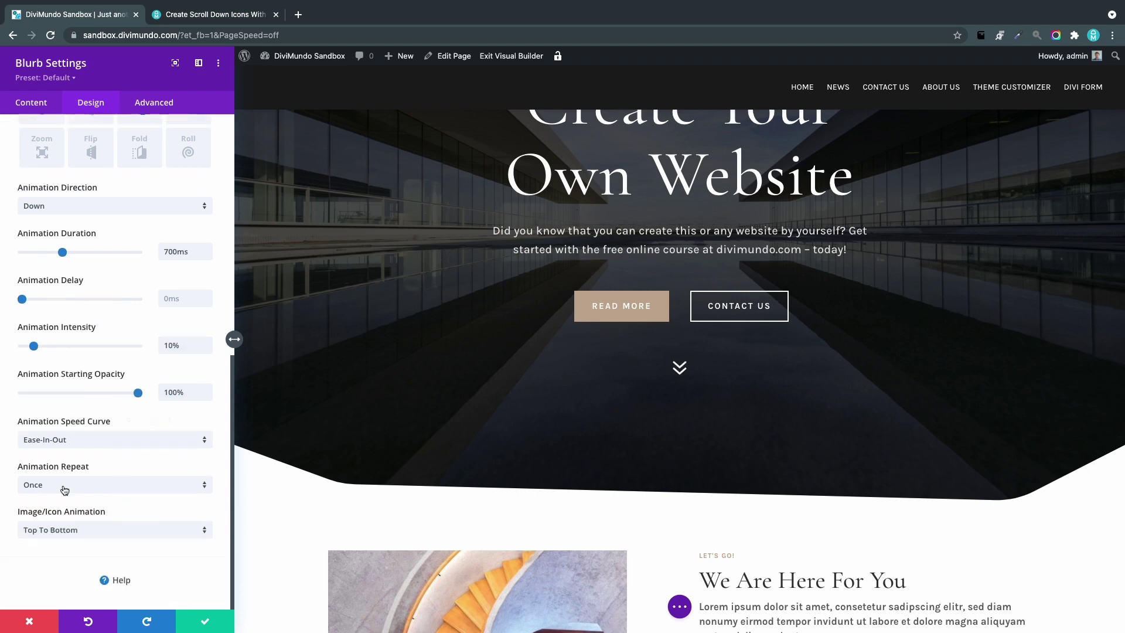
{"action": "left_click", "coordinate": [50, 444]}
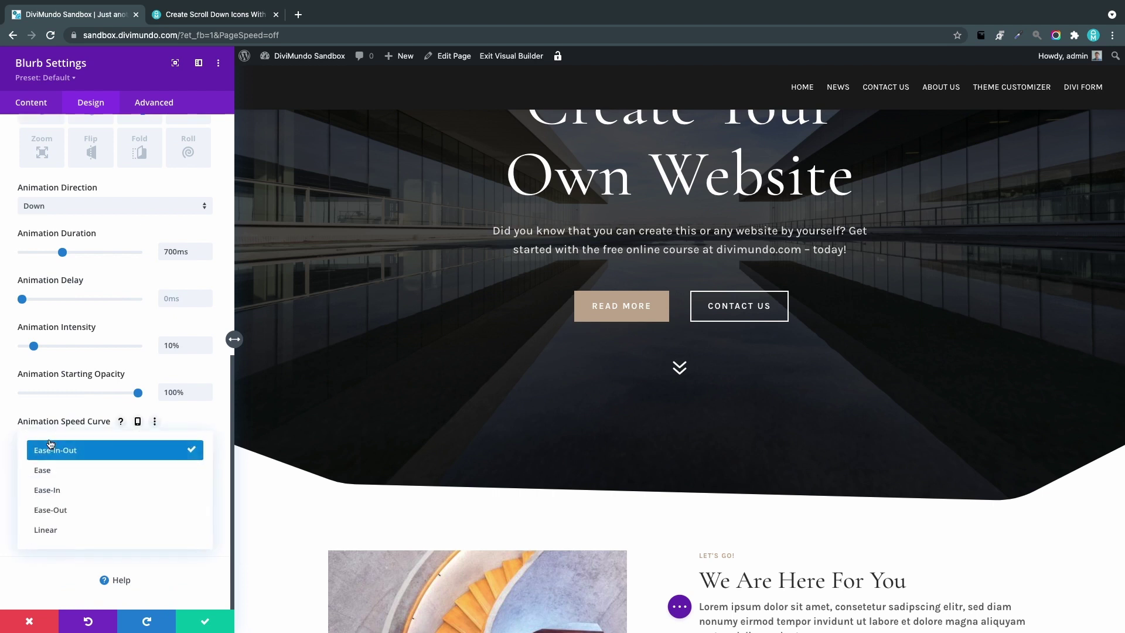
{"action": "left_click", "coordinate": [71, 491]}
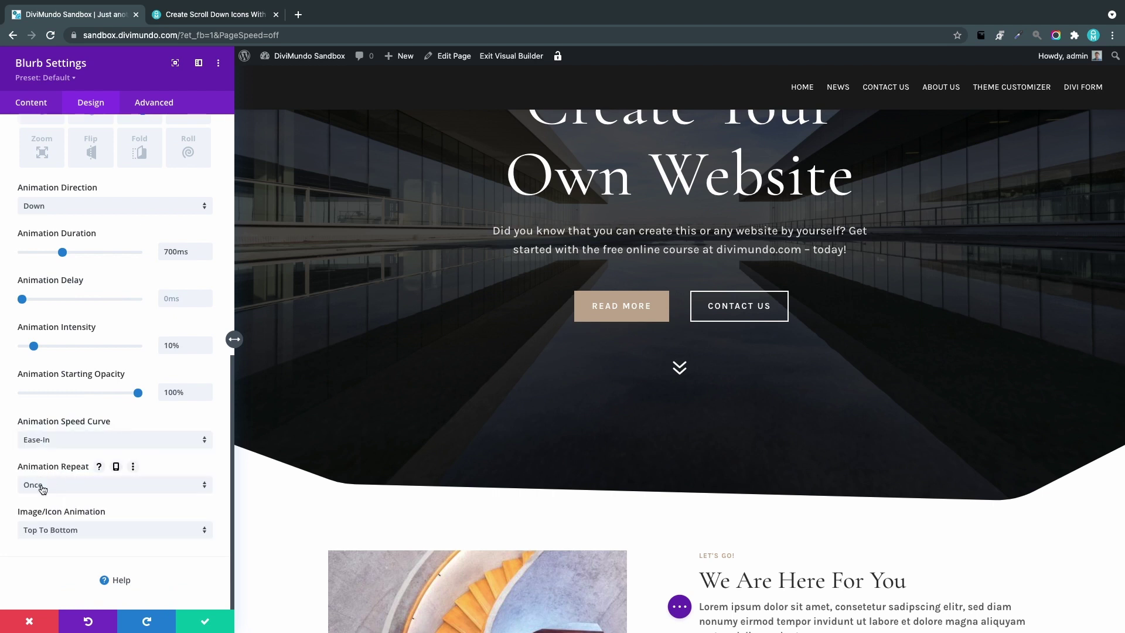
{"action": "left_click", "coordinate": [43, 487]}
{"action": "left_click", "coordinate": [57, 517]}
{"action": "scroll", "coordinate": [390, 541], "scroll_direction": "up", "scroll_amount": 1}
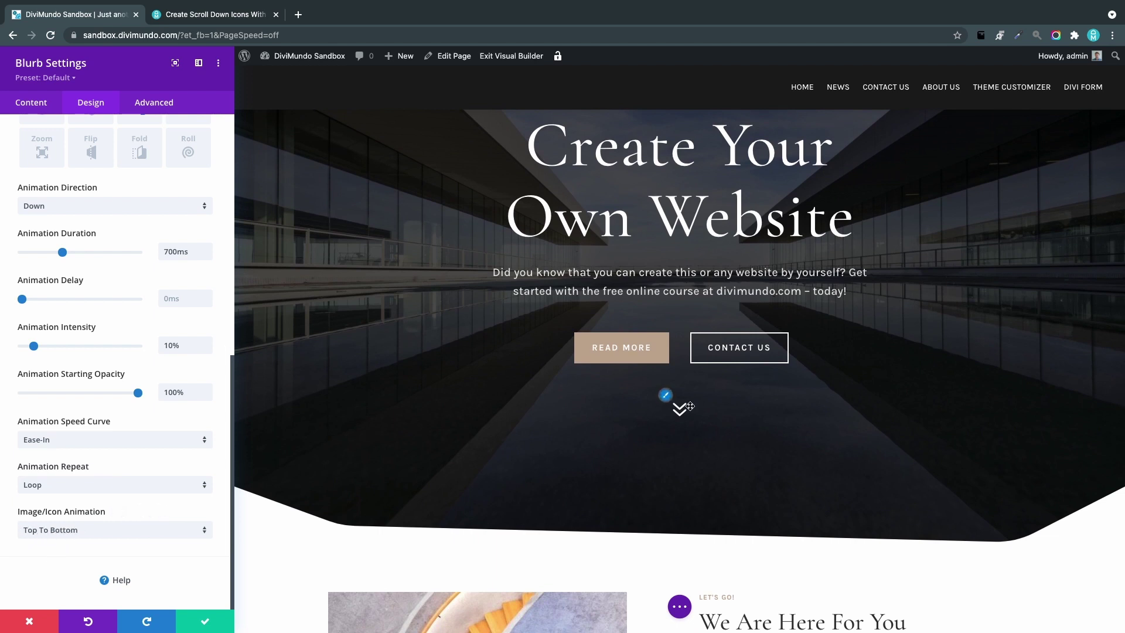
{"action": "left_click", "coordinate": [62, 531]}
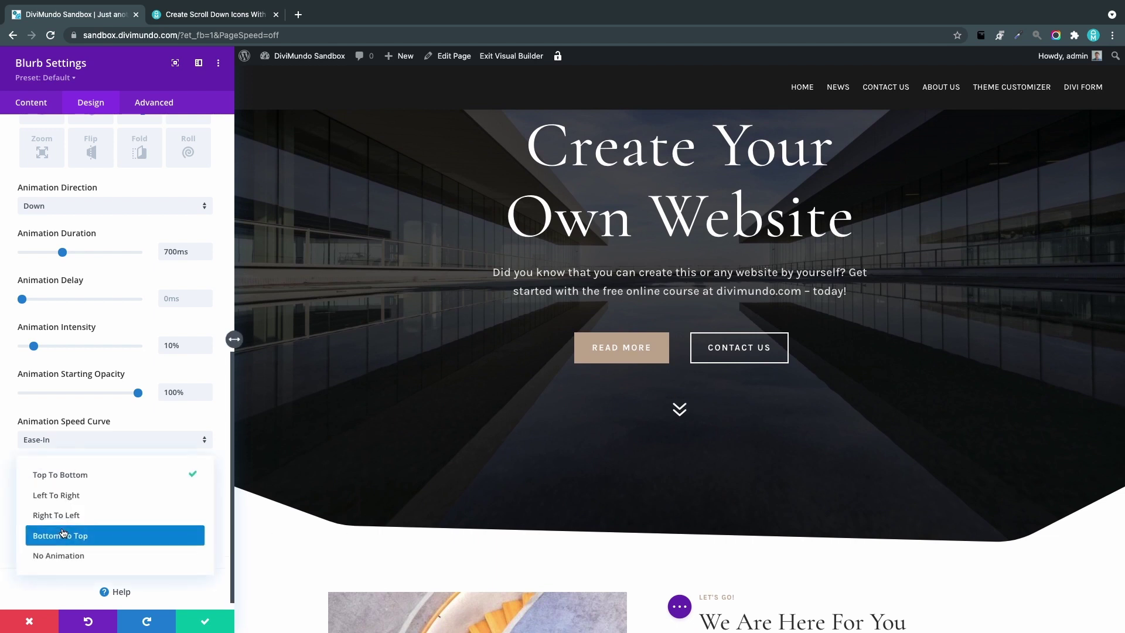
{"action": "left_click", "coordinate": [66, 560]}
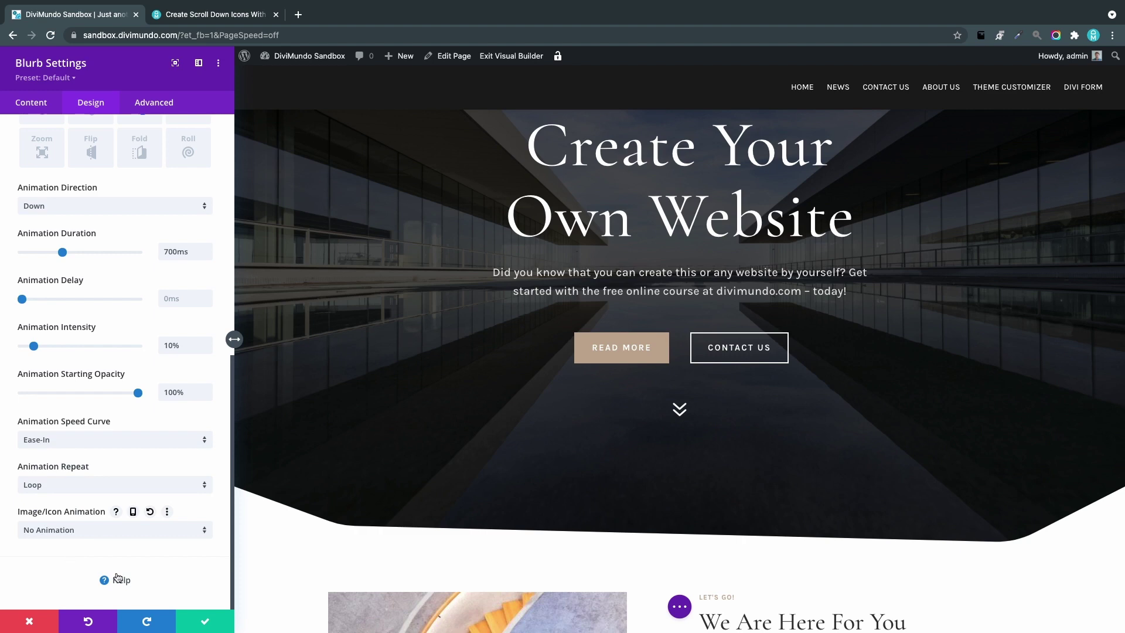
{"action": "left_click", "coordinate": [216, 626]}
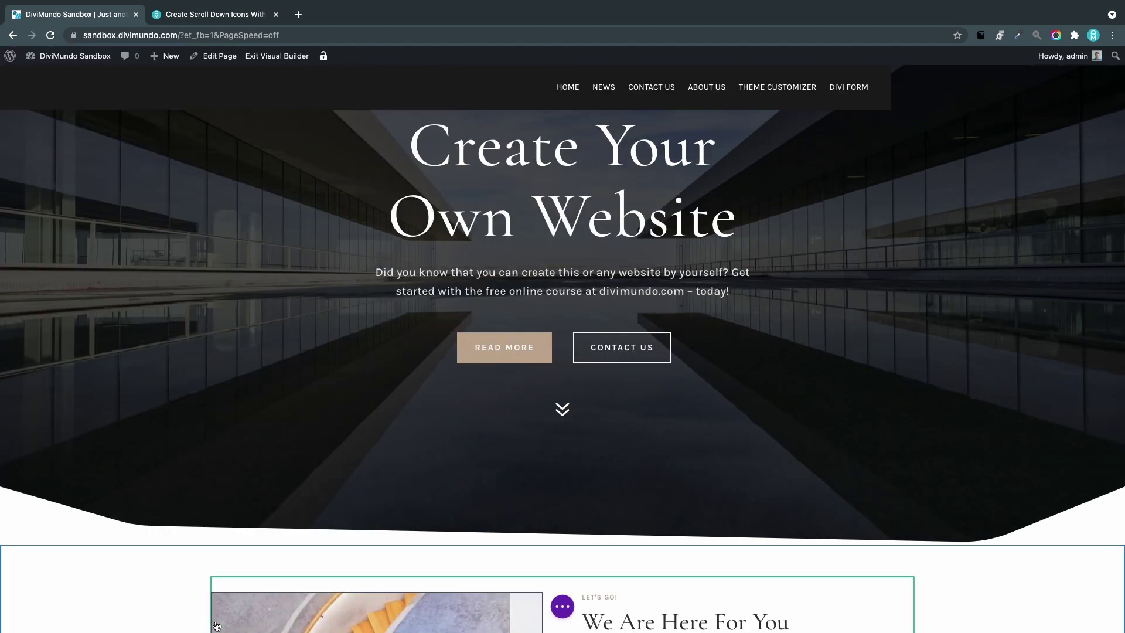
Save & Exit the visual builder to view the looping white chevron on the live hero
{"action": "left_click", "coordinate": [279, 55]}
{"action": "left_click", "coordinate": [620, 416]}
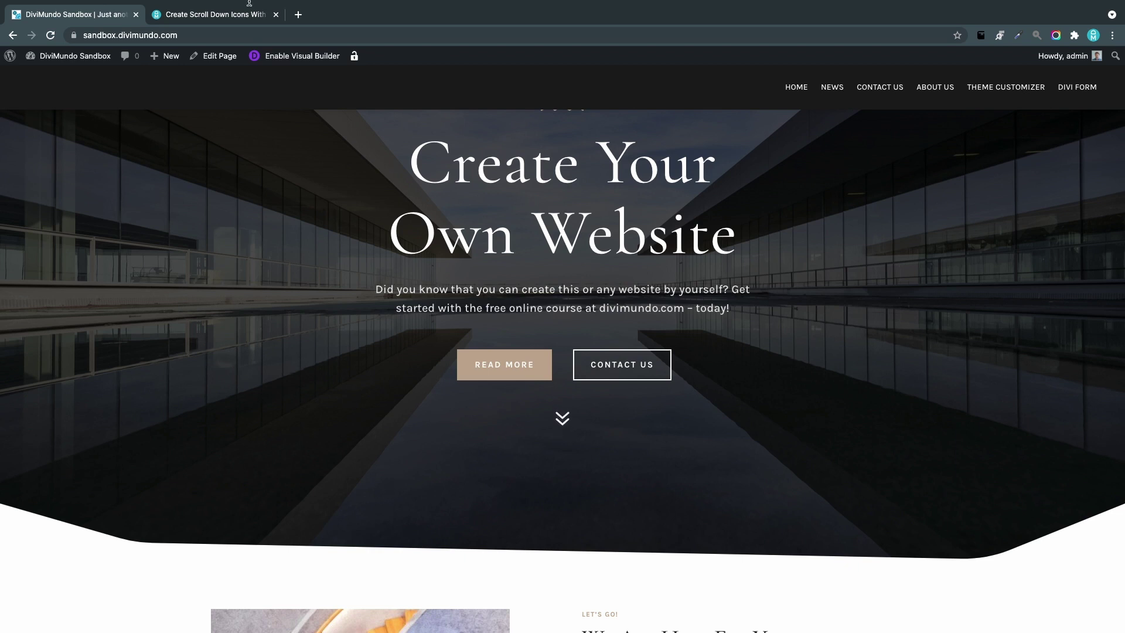
{"action": "left_click", "coordinate": [218, 16]}
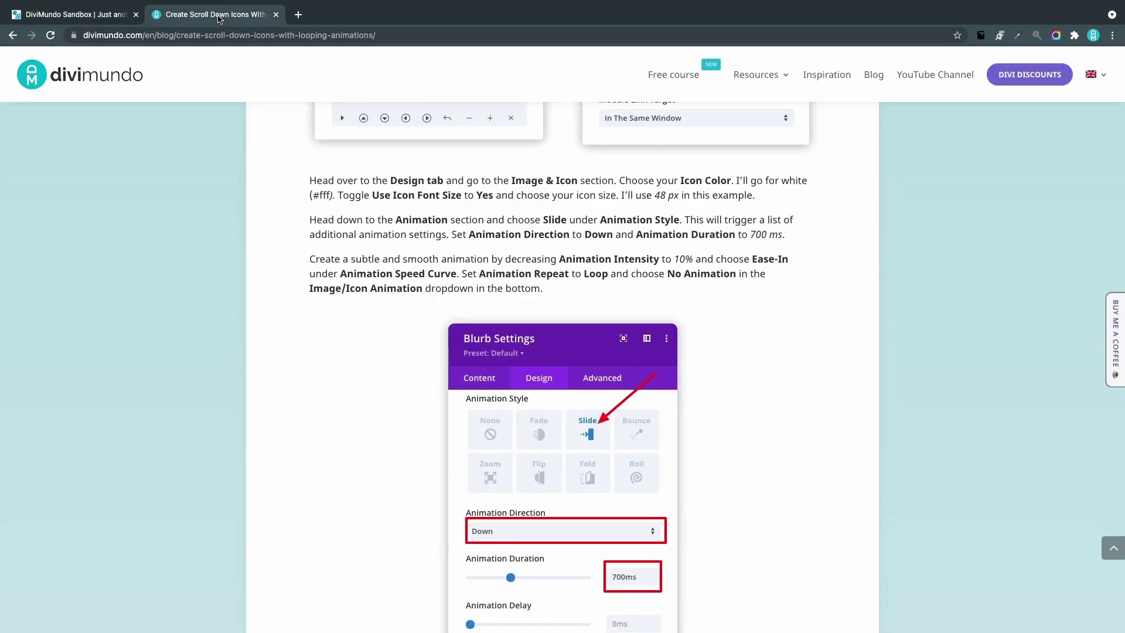
{"action": "scroll", "coordinate": [347, 313], "scroll_direction": "down", "scroll_amount": 6}
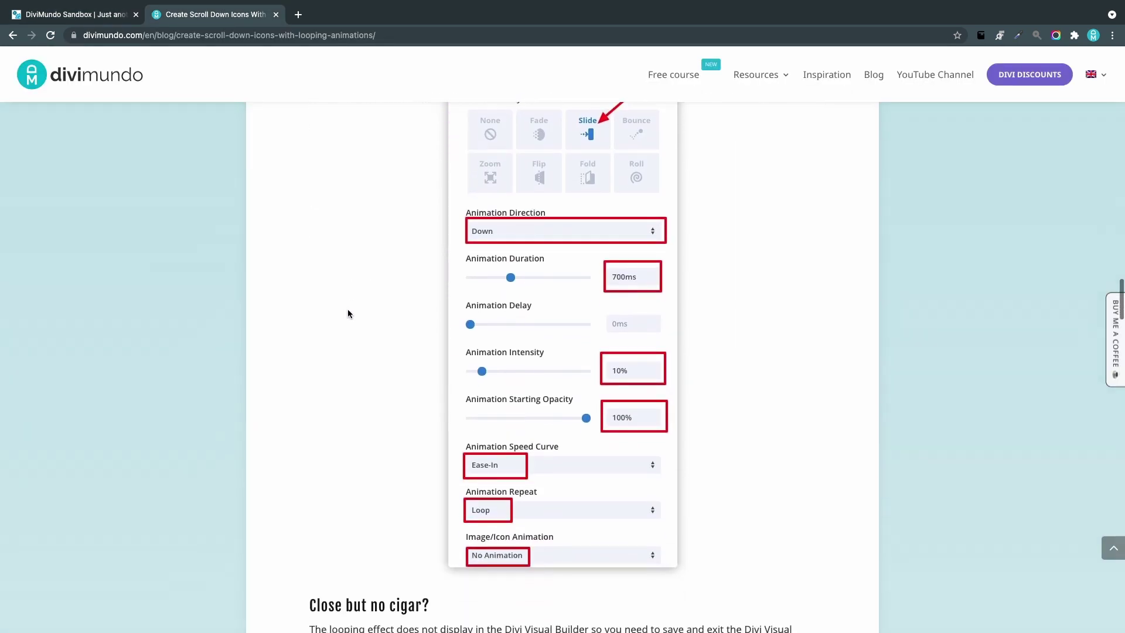
{"action": "scroll", "coordinate": [347, 313], "scroll_direction": "down", "scroll_amount": 7}
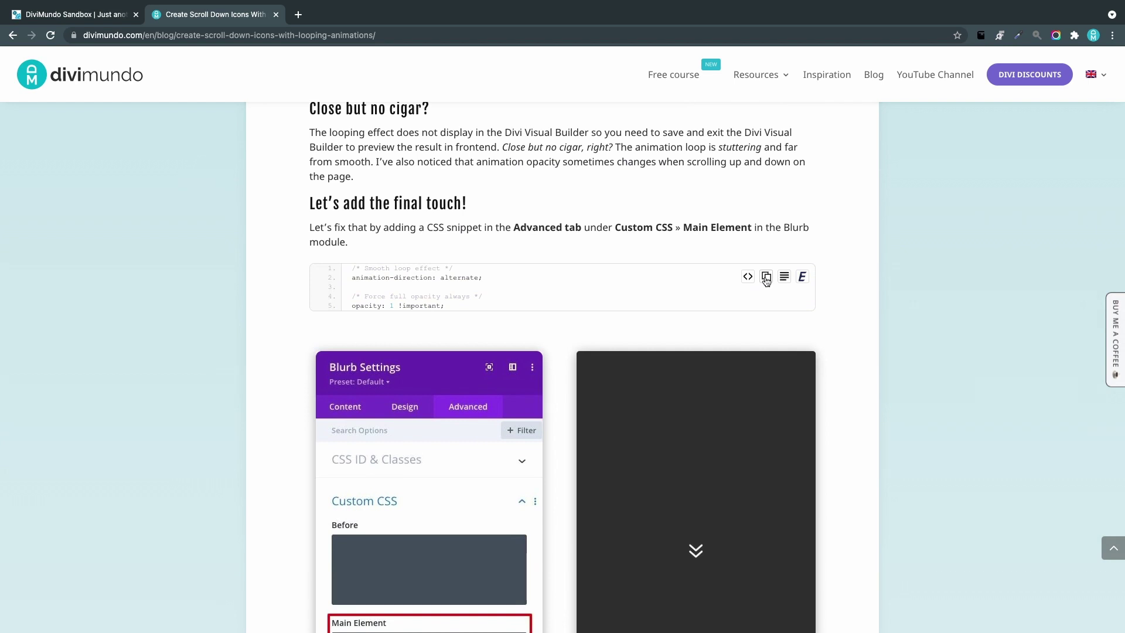
{"action": "left_click", "coordinate": [66, 15]}
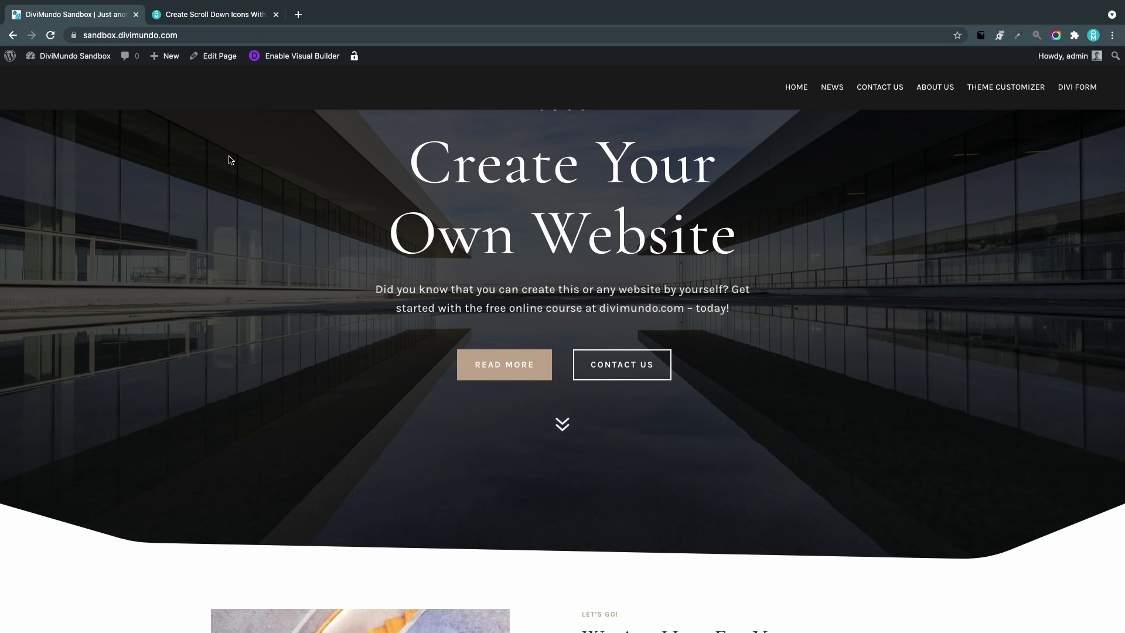
Enable the visual builder on the homepage and open the scroll-down blurb's Advanced Custom CSS settings
{"action": "mouse_move", "coordinate": [71, 55]}
{"action": "left_click", "coordinate": [296, 58]}
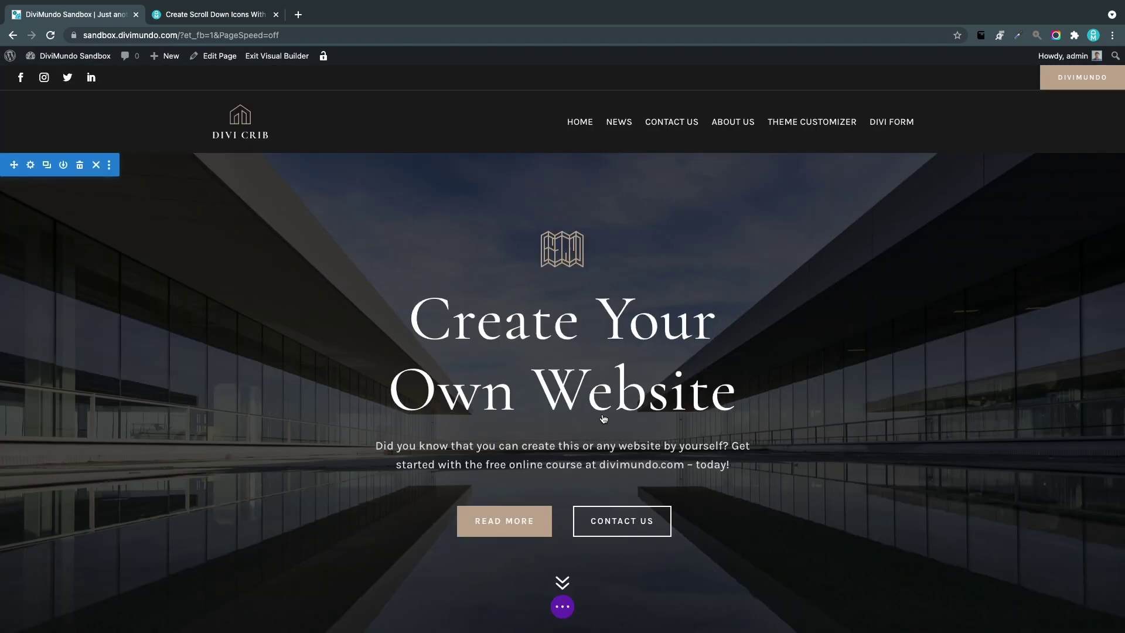
{"action": "scroll", "coordinate": [605, 417], "scroll_direction": "down", "scroll_amount": 3}
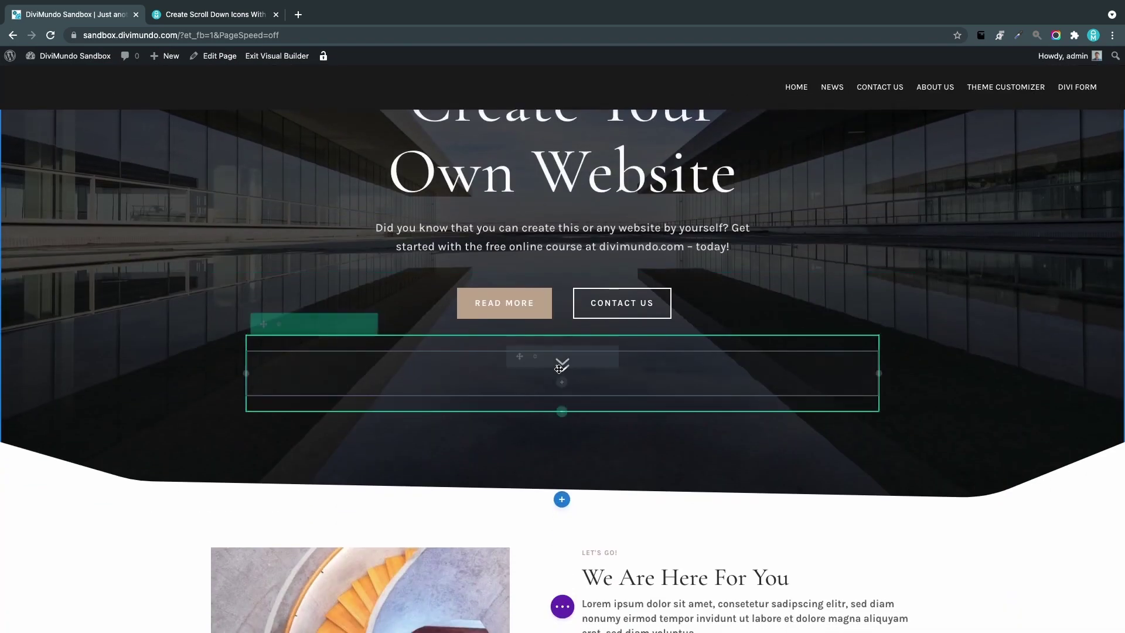
{"action": "left_click", "coordinate": [532, 358]}
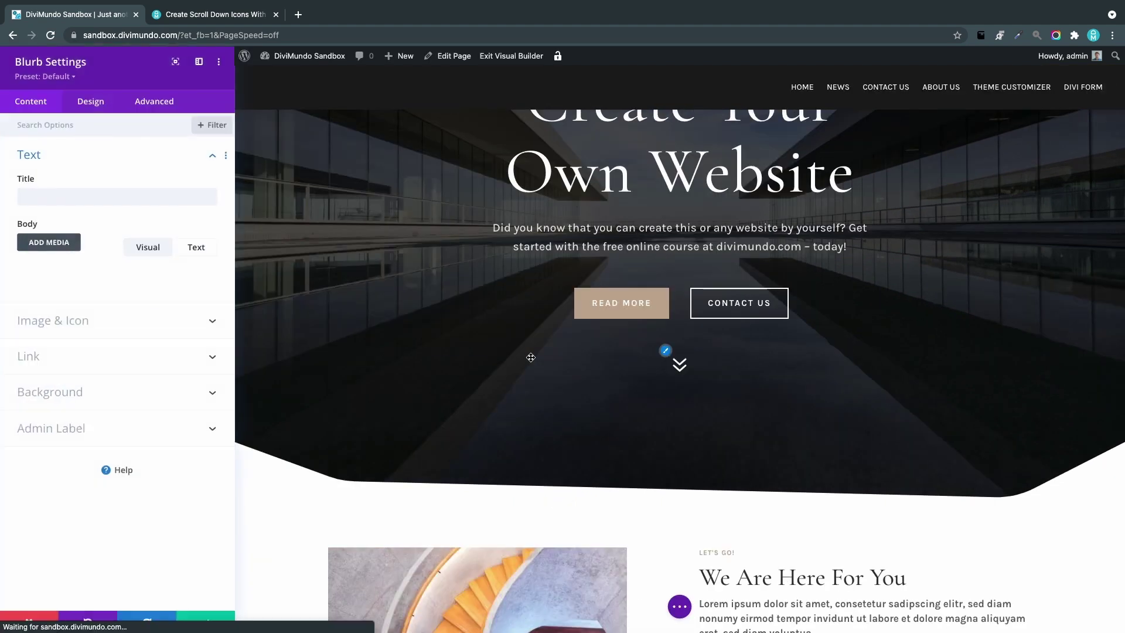
{"action": "left_click", "coordinate": [166, 109]}
{"action": "left_click", "coordinate": [51, 186]}
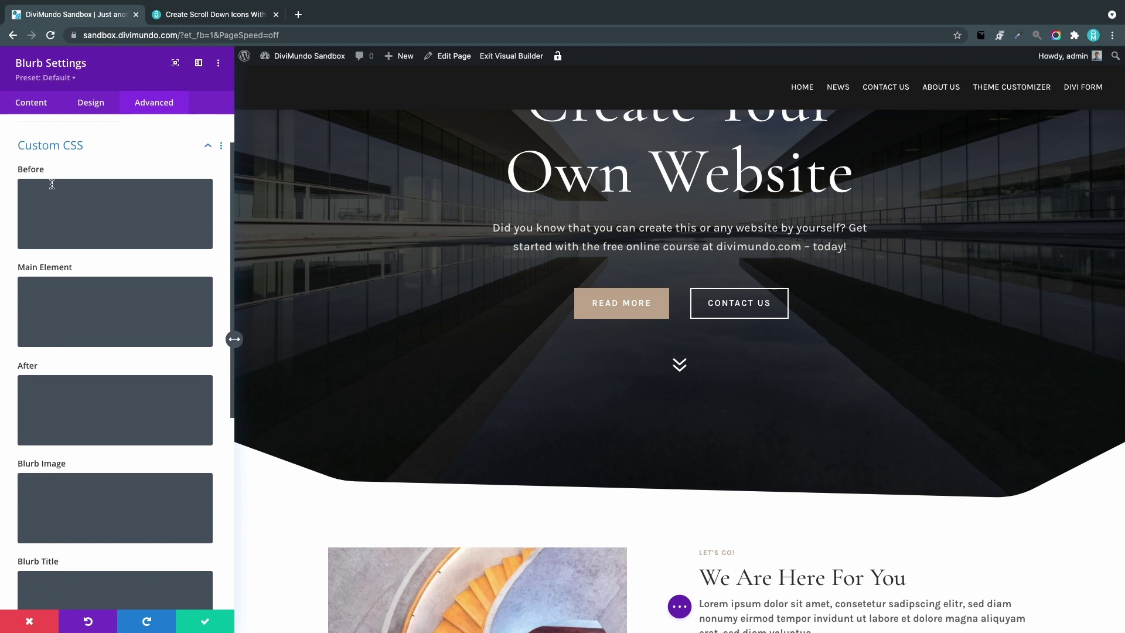
Add 'animation-direction: alternate; opacity: 1 !important' as the blurb's Main Element CSS, then exit the builder
{"action": "left_click", "coordinate": [87, 283]}
{"action": "type", "text": "/* Smooth loop effect */ animation-direction: alternate;  /* Force full opacity always */ opacity: 1 !important;"}
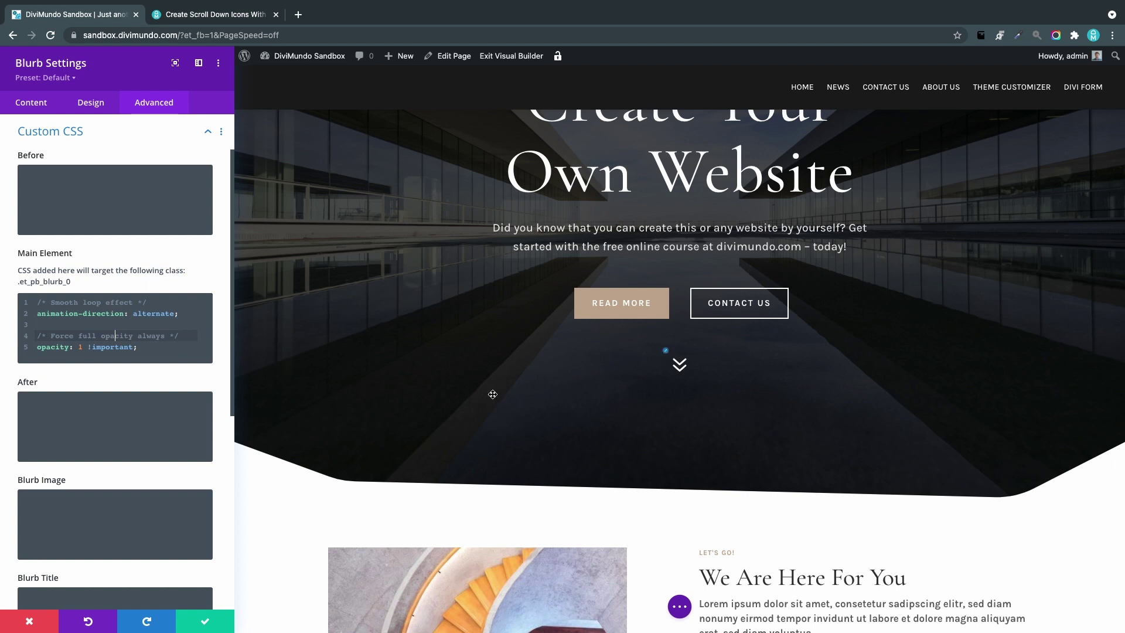
{"action": "left_click", "coordinate": [54, 326]}
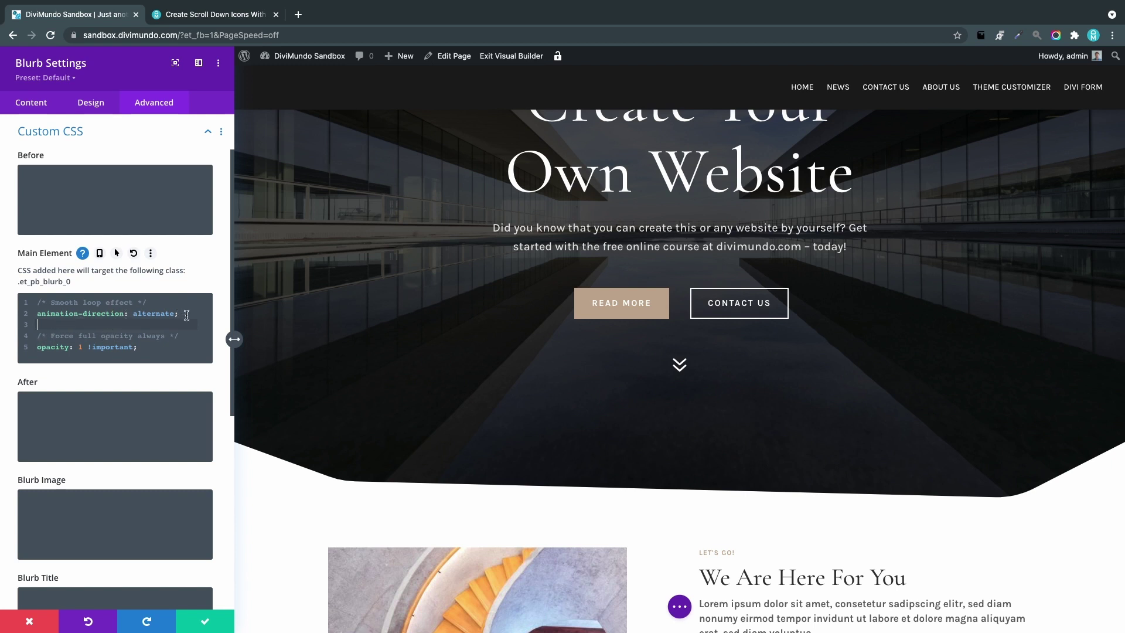
{"action": "left_click_drag", "start_coordinate": [187, 316], "coordinate": [40, 306]}
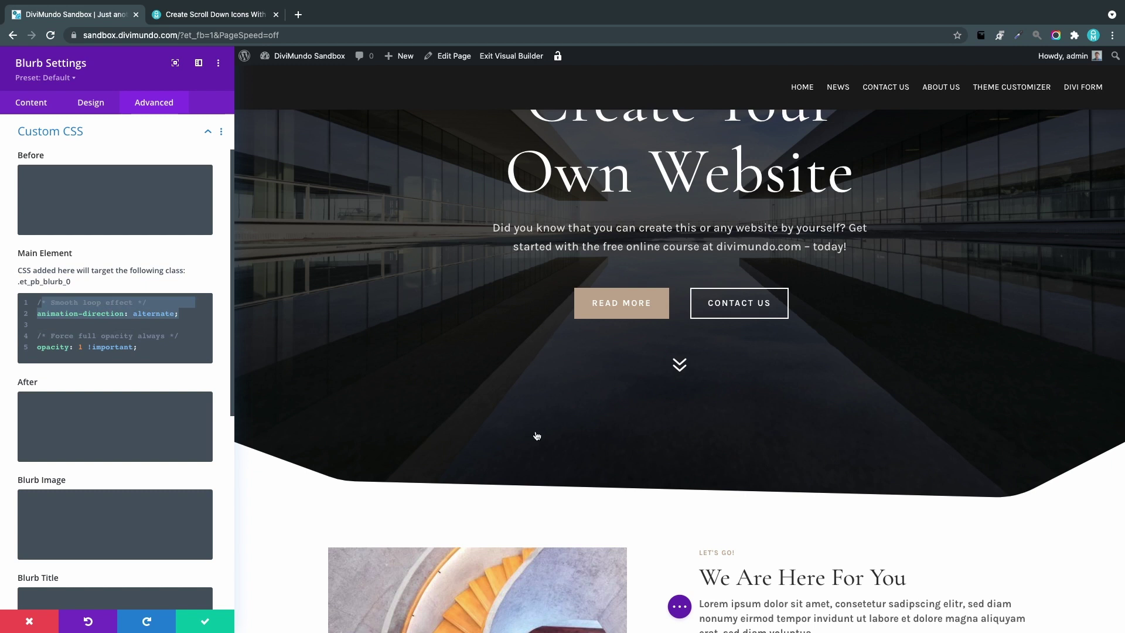
{"action": "left_click", "coordinate": [91, 347]}
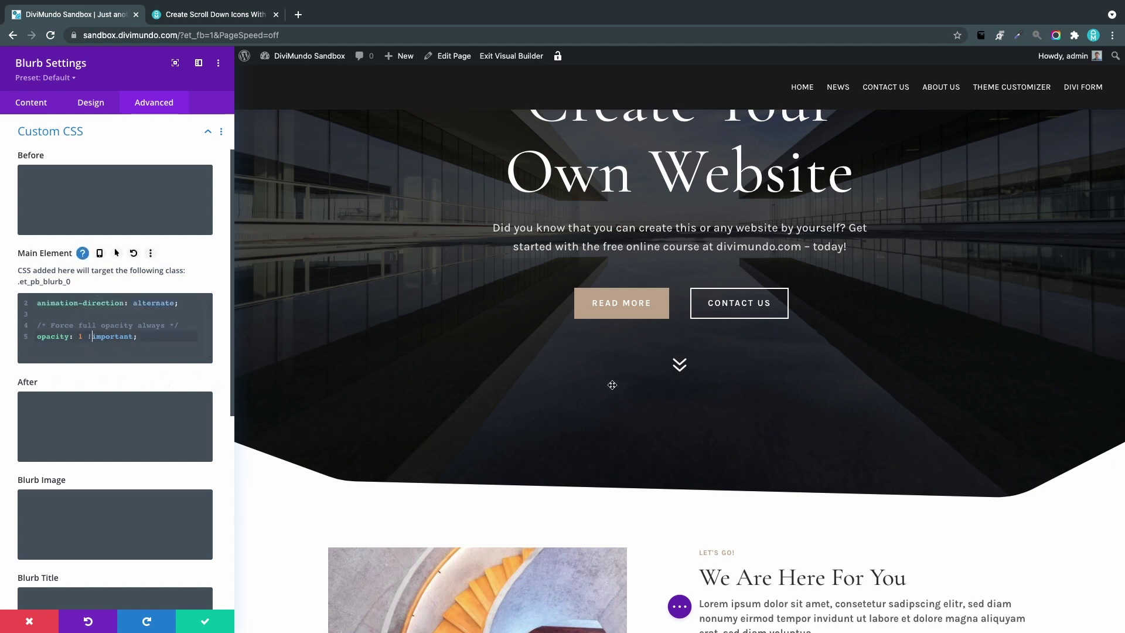
{"action": "left_click", "coordinate": [211, 622]}
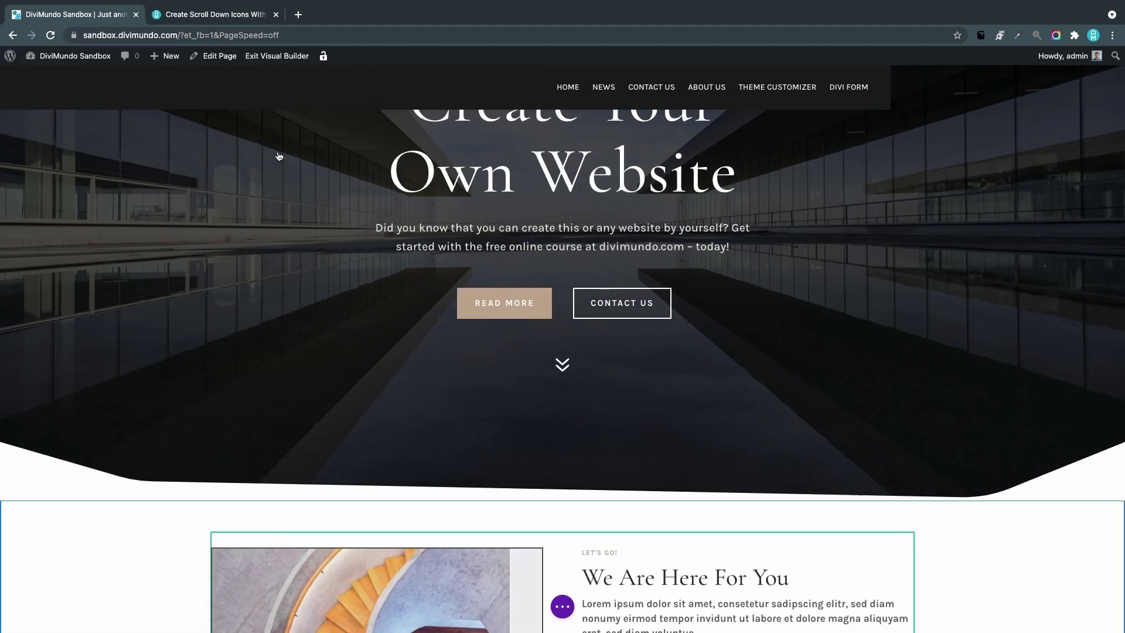
{"action": "left_click", "coordinate": [284, 56]}
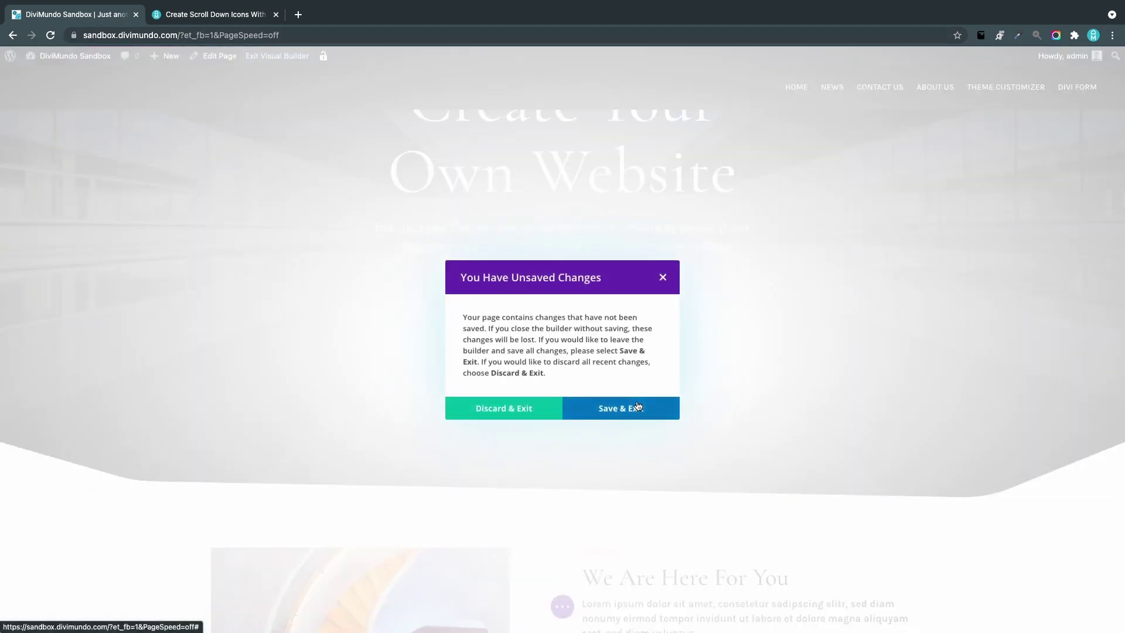
Save and exit, then test the chevron's jump to #scroll on the live homepage
{"action": "left_click", "coordinate": [638, 408]}
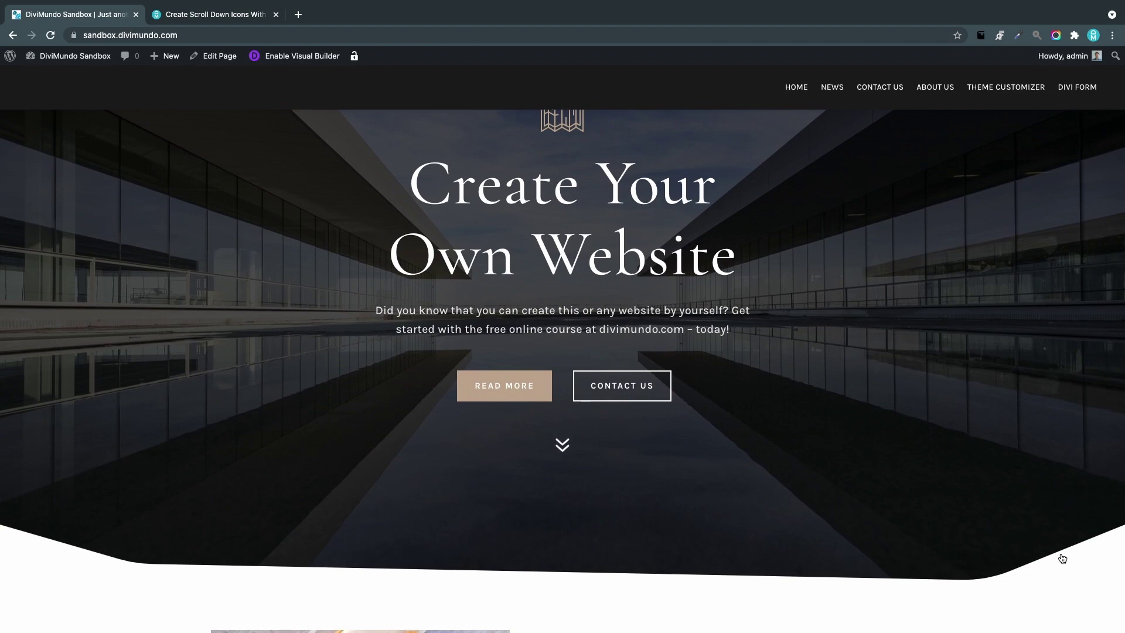
{"action": "scroll", "coordinate": [940, 553], "scroll_direction": "down", "scroll_amount": 7}
{"action": "scroll", "coordinate": [941, 553], "scroll_direction": "up", "scroll_amount": 4}
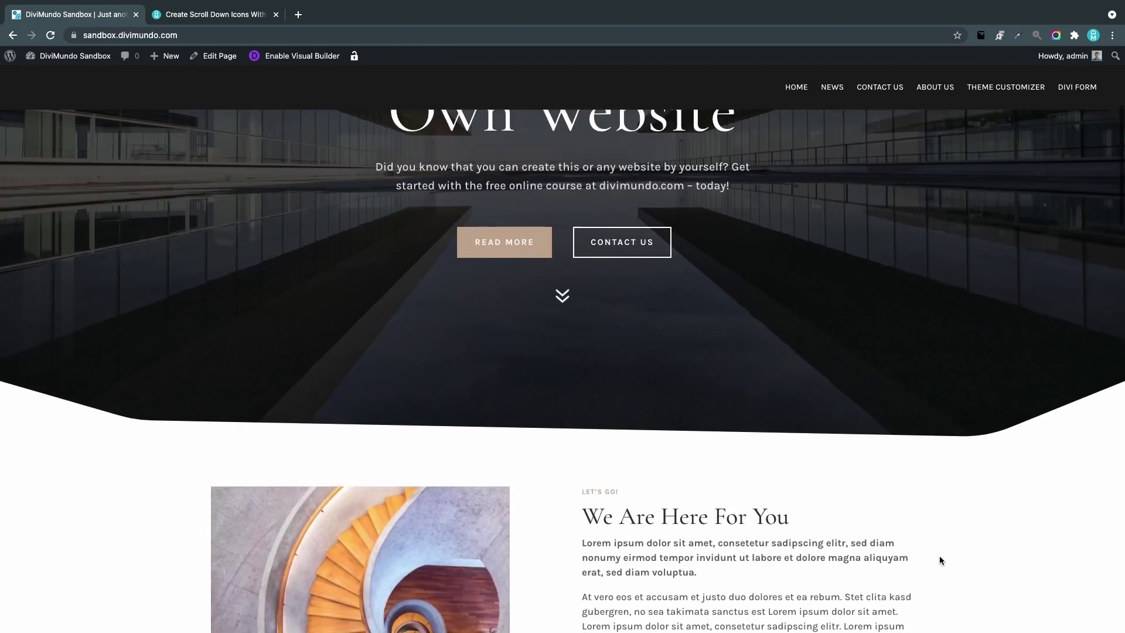
{"action": "scroll", "coordinate": [940, 556], "scroll_direction": "down", "scroll_amount": 5}
{"action": "scroll", "coordinate": [940, 555], "scroll_direction": "up", "scroll_amount": 4}
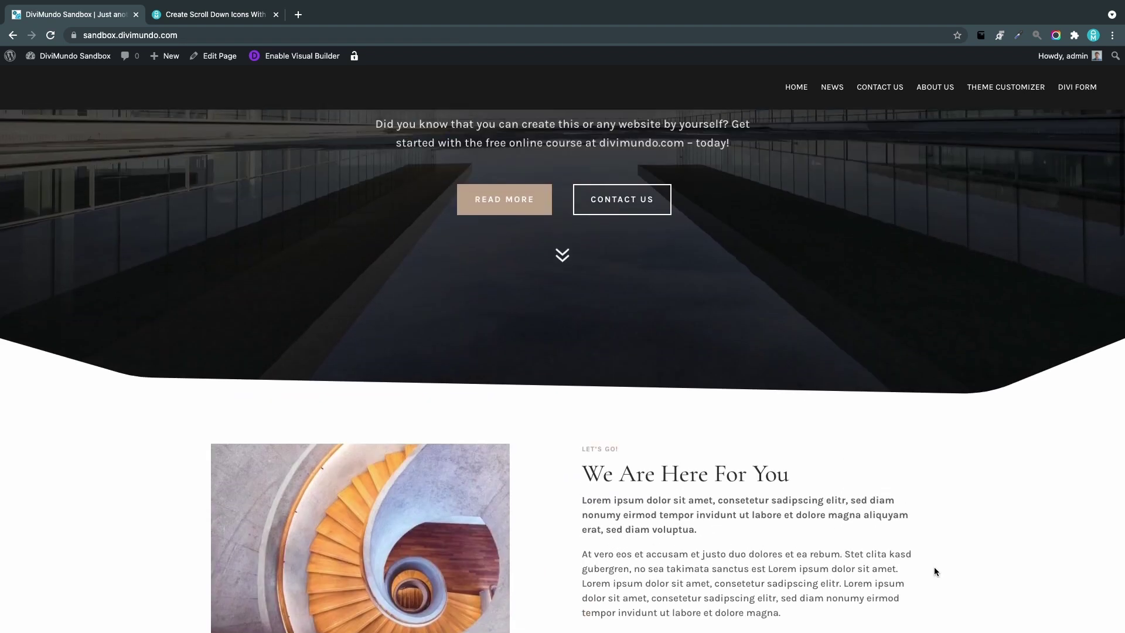
{"action": "scroll", "coordinate": [934, 567], "scroll_direction": "up", "scroll_amount": 2}
{"action": "left_click", "coordinate": [561, 384]}
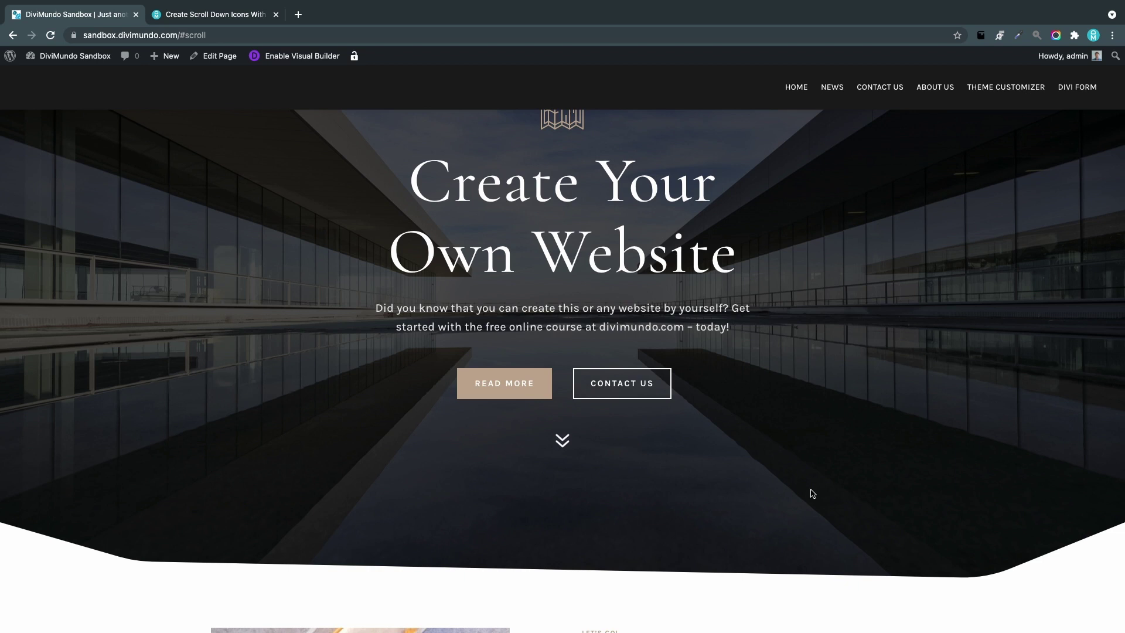
{"action": "scroll", "coordinate": [491, 271], "scroll_direction": "up", "scroll_amount": 2}
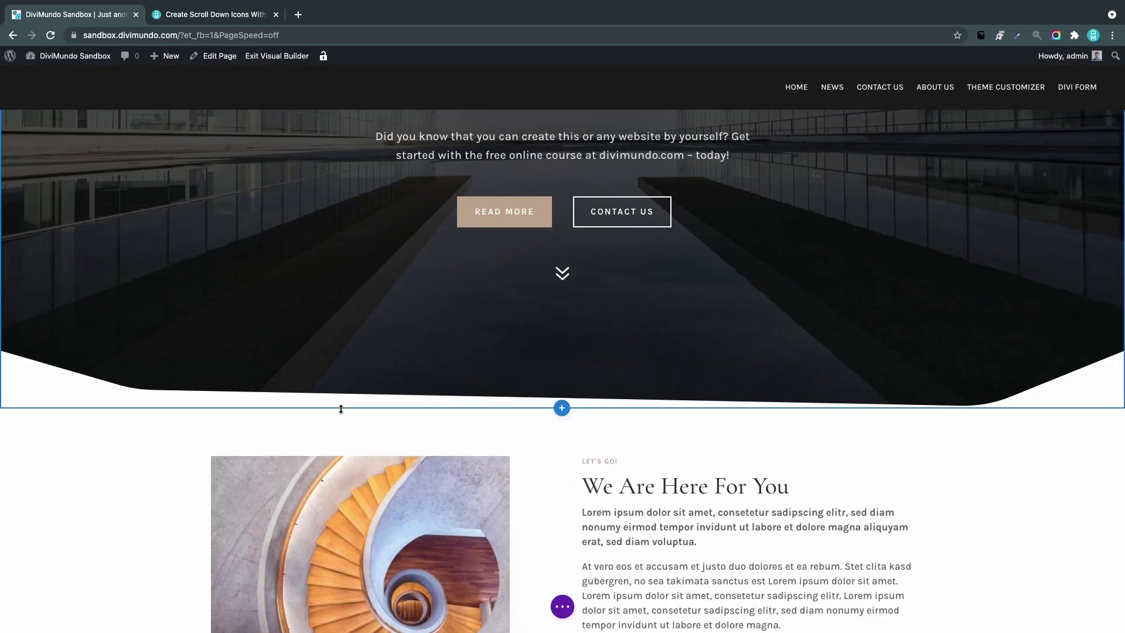
Turn Use Icon off on the scroll-down blurb and bring up the Choose an Image library
{"action": "scroll", "coordinate": [341, 409], "scroll_direction": "up", "scroll_amount": 1}
{"action": "scroll", "coordinate": [341, 409], "scroll_direction": "up", "scroll_amount": 1}
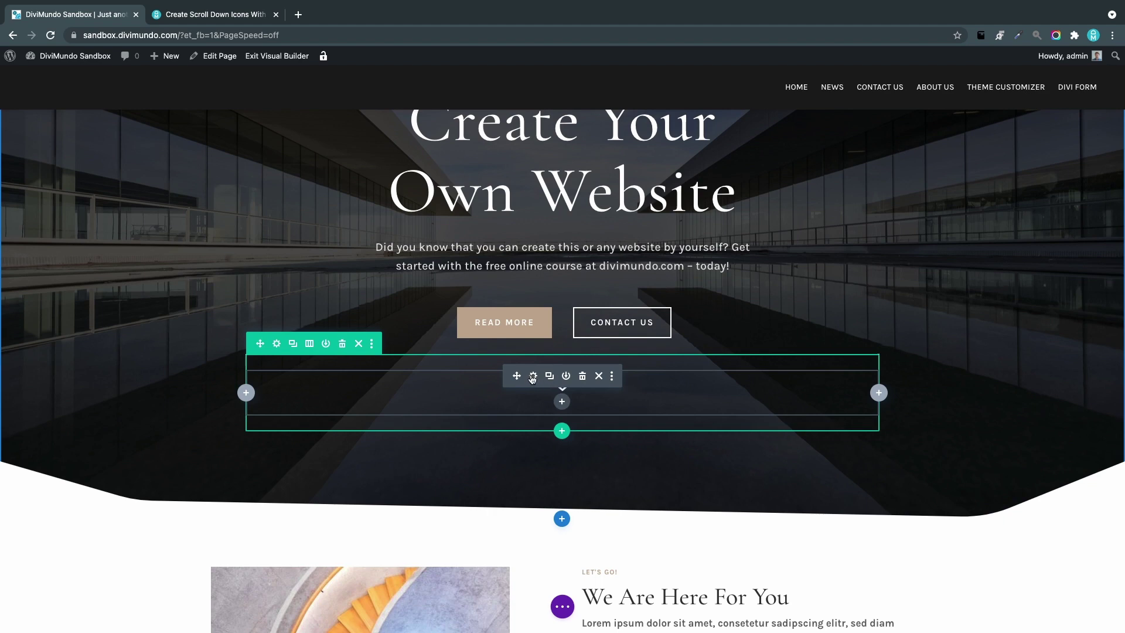
{"action": "left_click", "coordinate": [532, 376]}
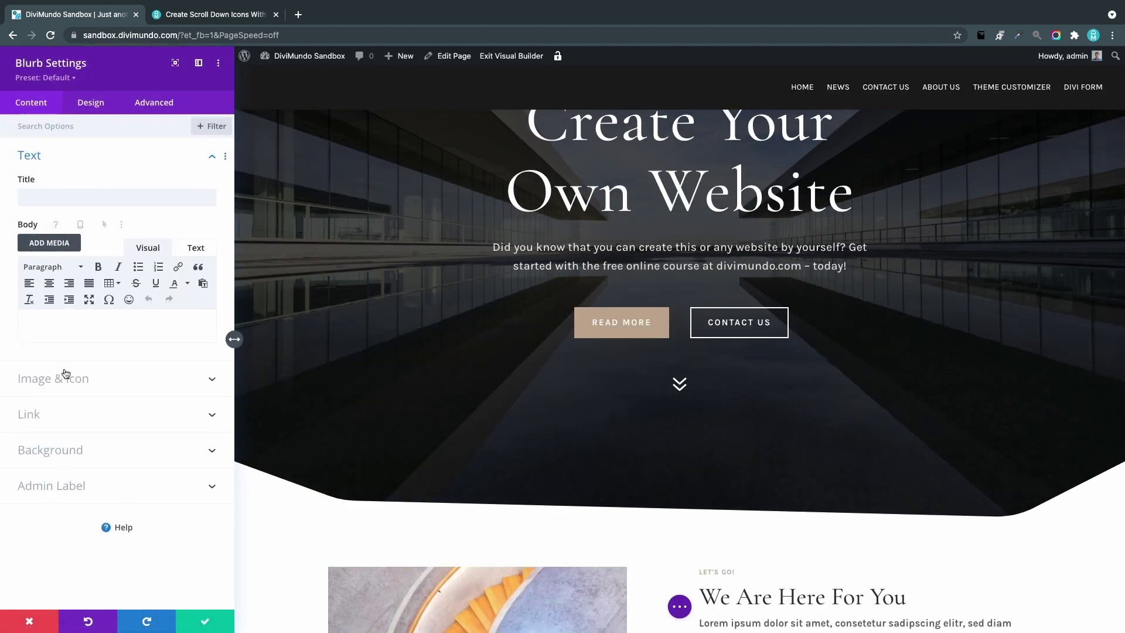
{"action": "left_click", "coordinate": [122, 381]}
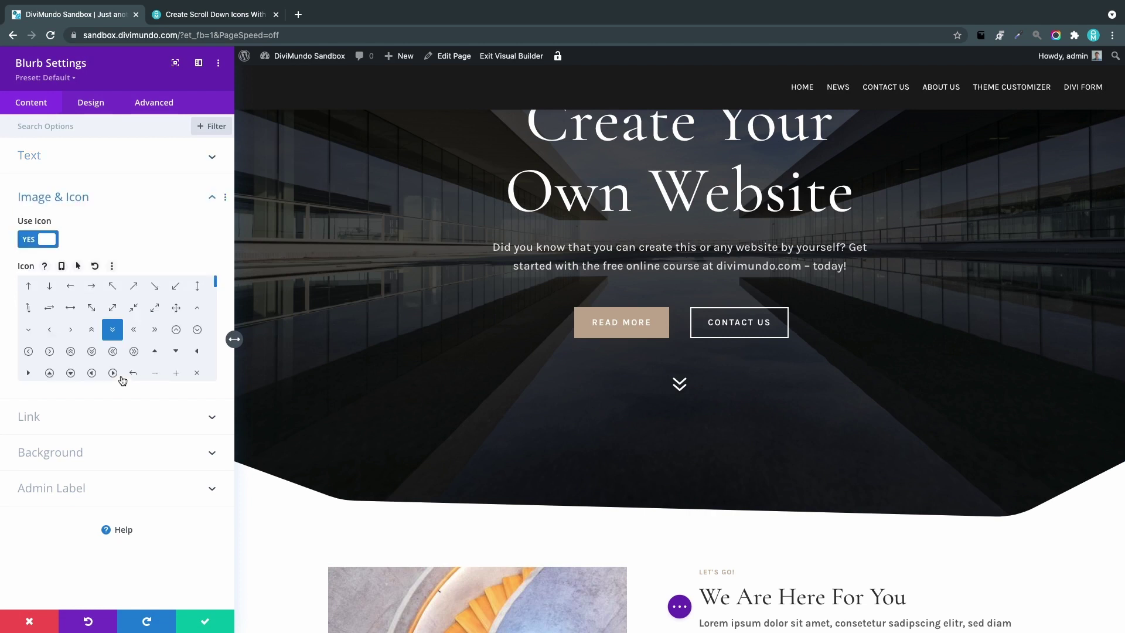
{"action": "left_click", "coordinate": [41, 240]}
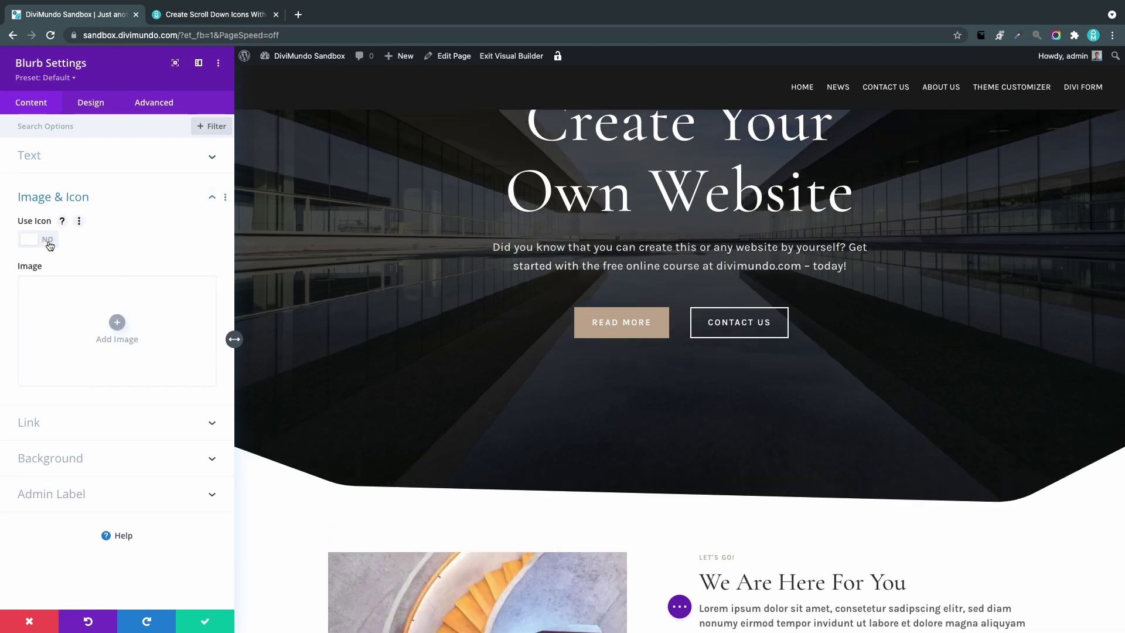
{"action": "left_click", "coordinate": [120, 332]}
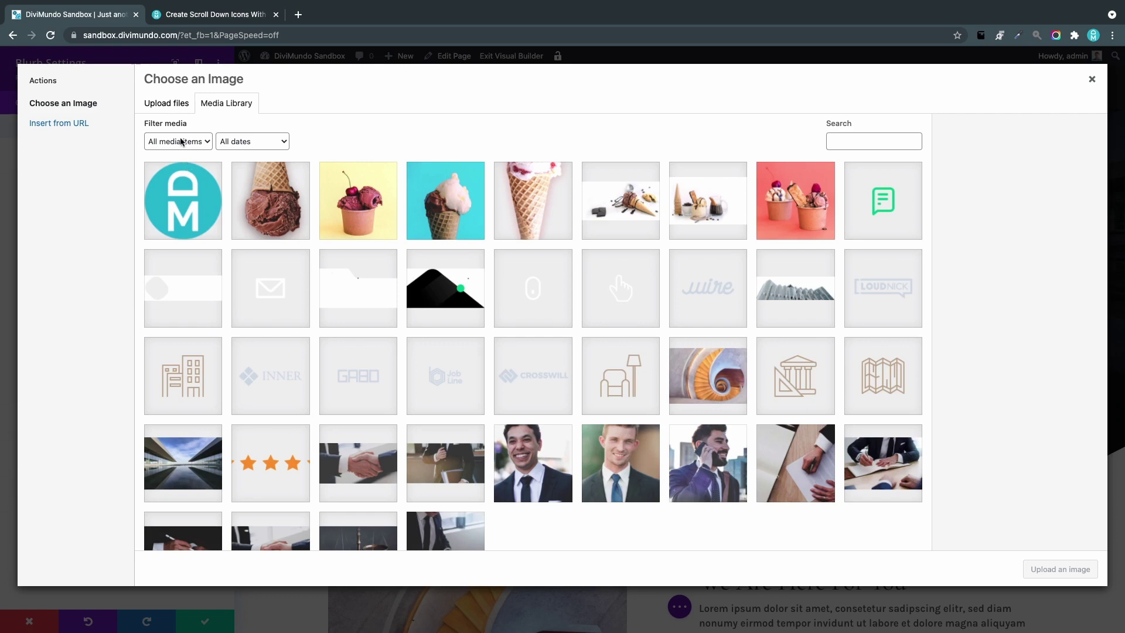
Upload white-finger.png and white-mouse.png into the media library
{"action": "left_click", "coordinate": [165, 106]}
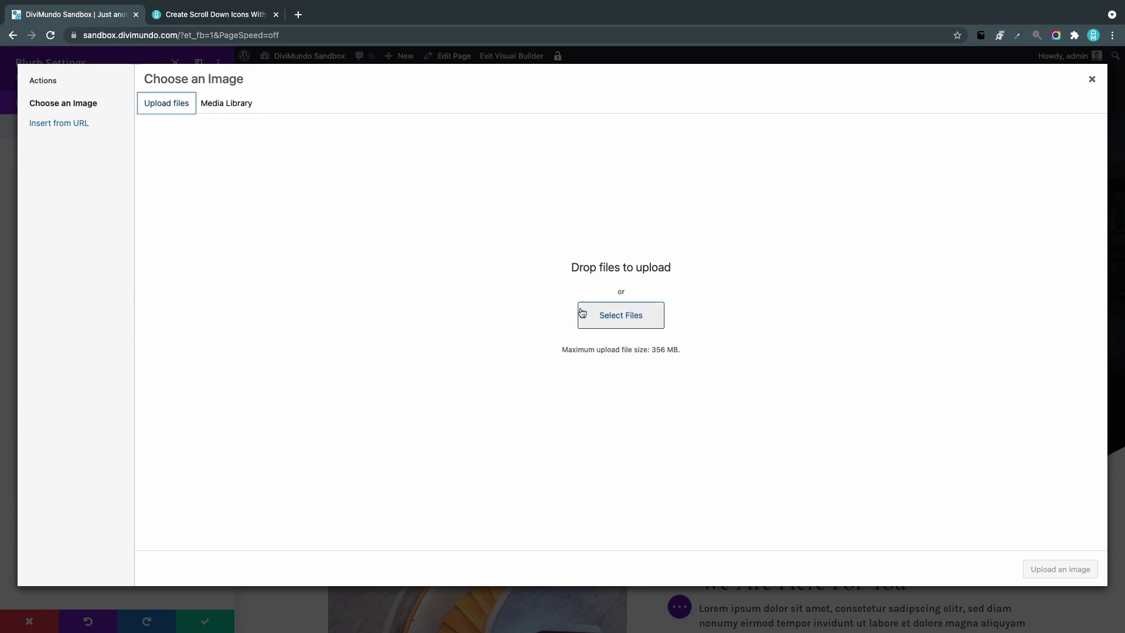
{"action": "left_click", "coordinate": [581, 312]}
{"action": "left_click", "coordinate": [278, 150]}
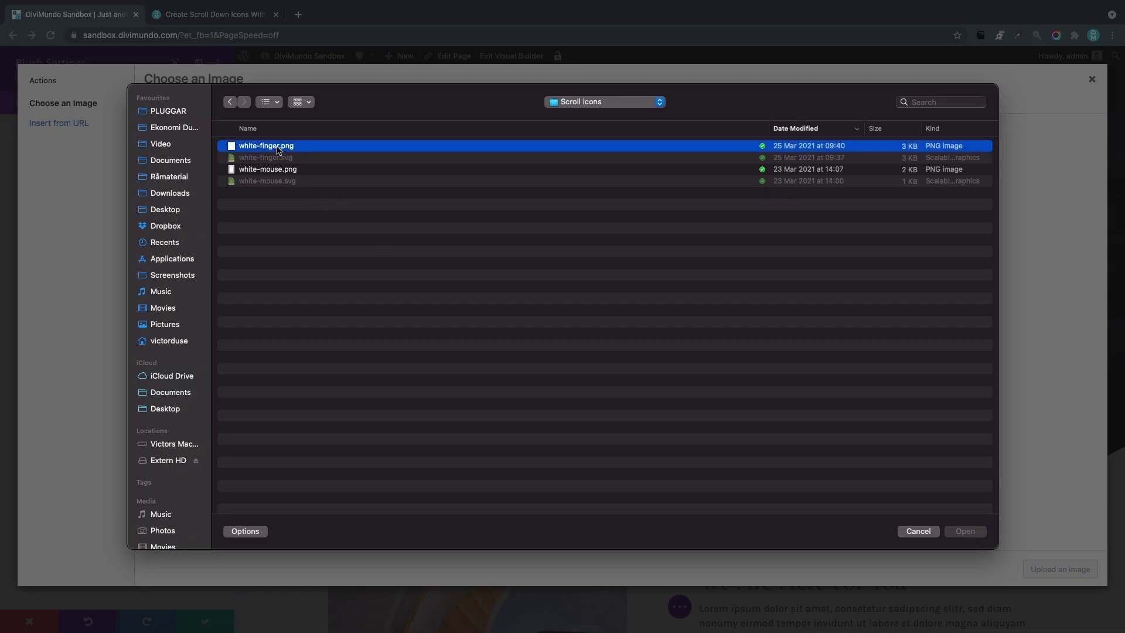
{"action": "left_click", "coordinate": [279, 170], "text": "super"}
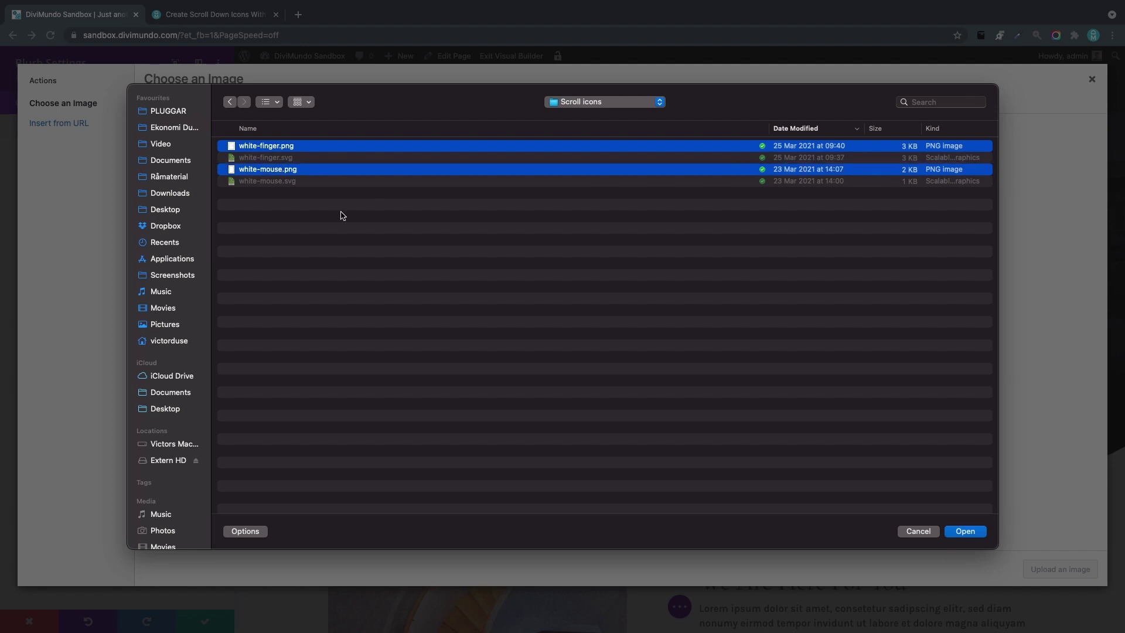
{"action": "left_click", "coordinate": [966, 531]}
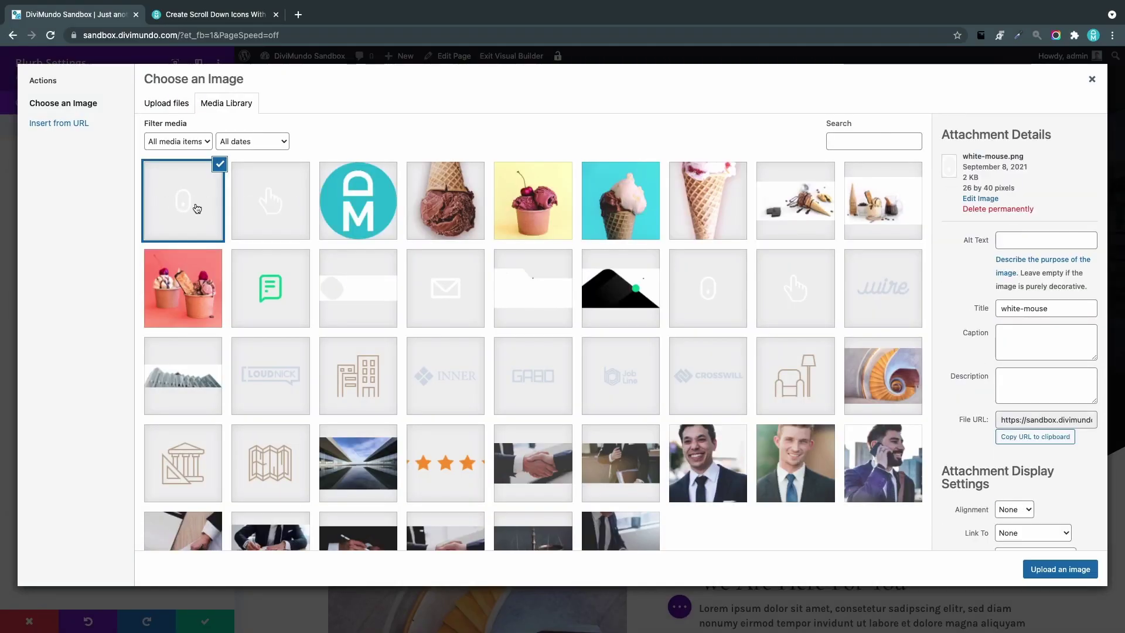
Set white-mouse.png as the blurb image, save and exit, and test its jump on the live page
{"action": "left_click", "coordinate": [1093, 575]}
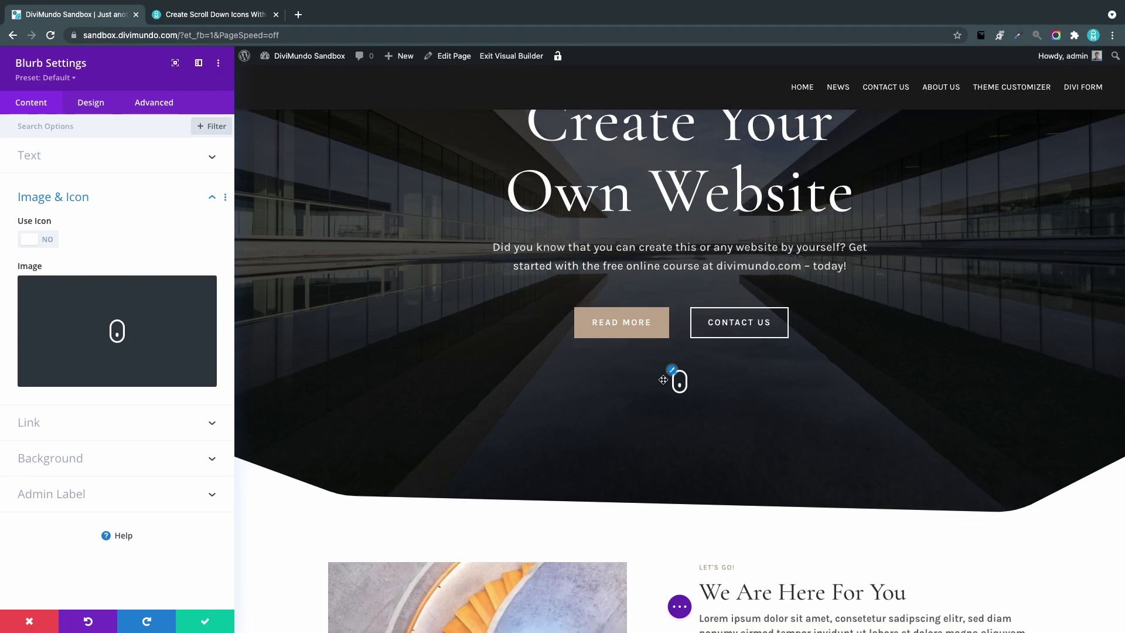
{"action": "left_click", "coordinate": [279, 54]}
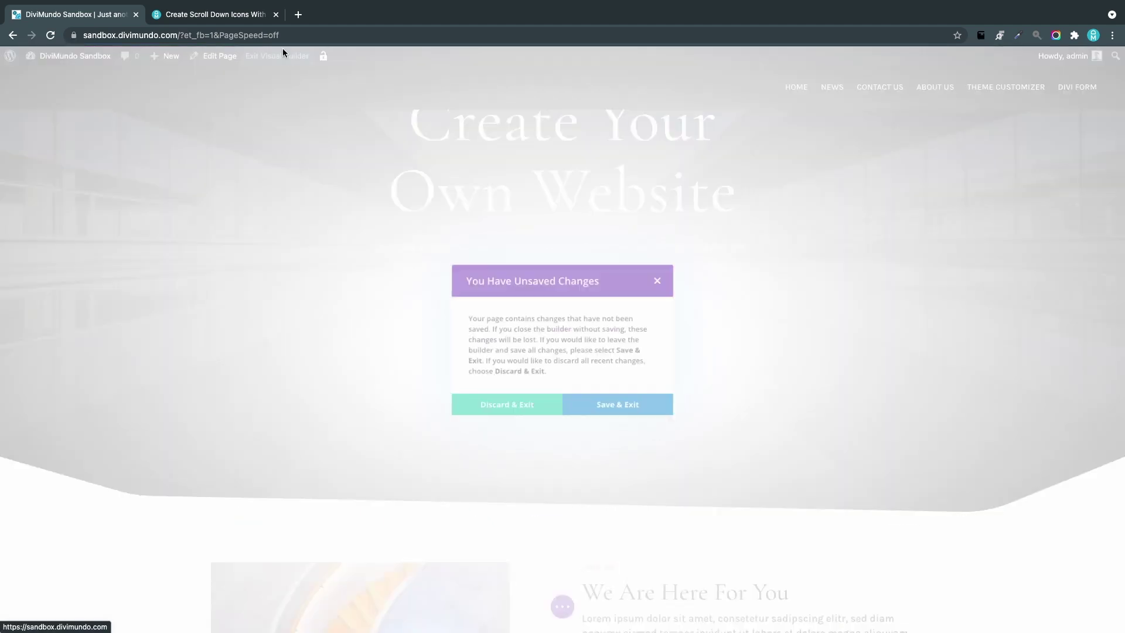
{"action": "left_click", "coordinate": [645, 414]}
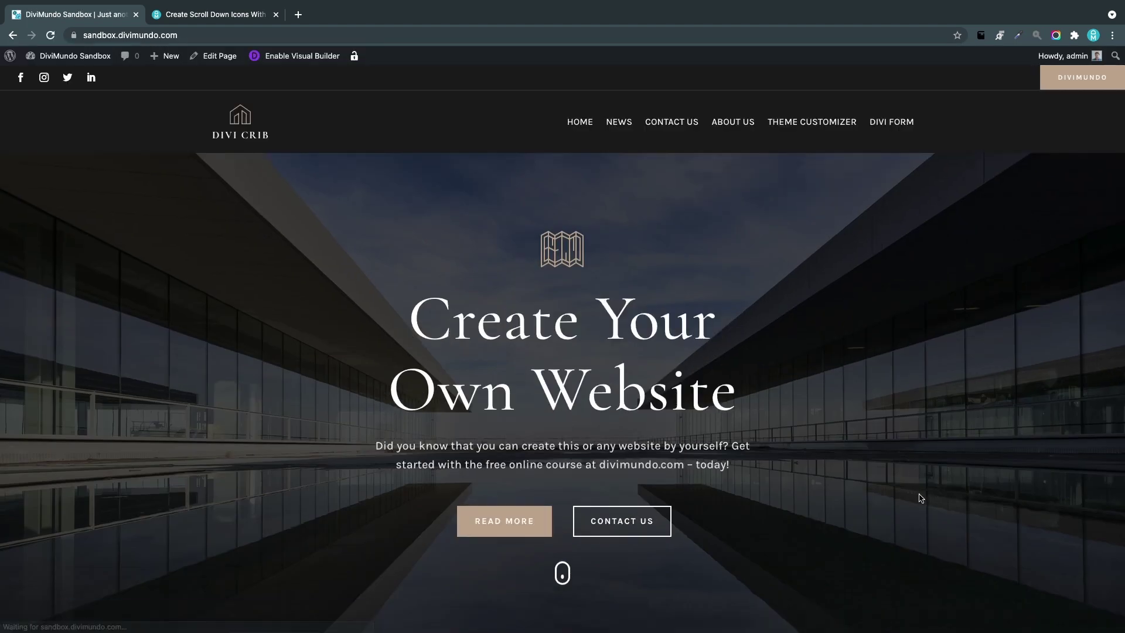
{"action": "scroll", "coordinate": [921, 498], "scroll_direction": "down", "scroll_amount": 1}
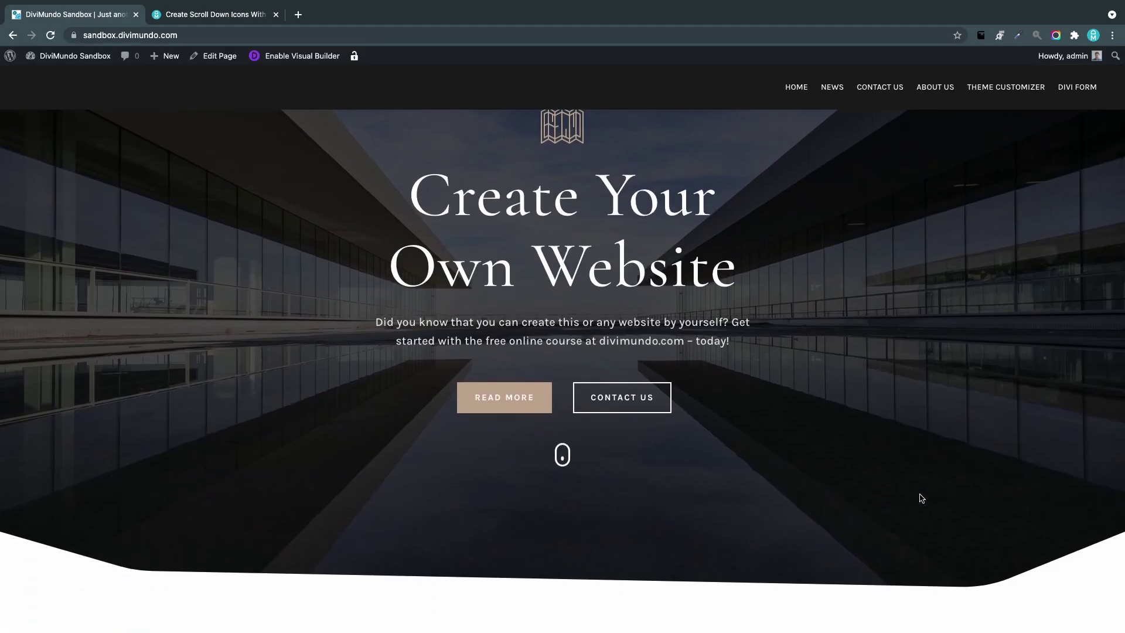
{"action": "left_click", "coordinate": [556, 462]}
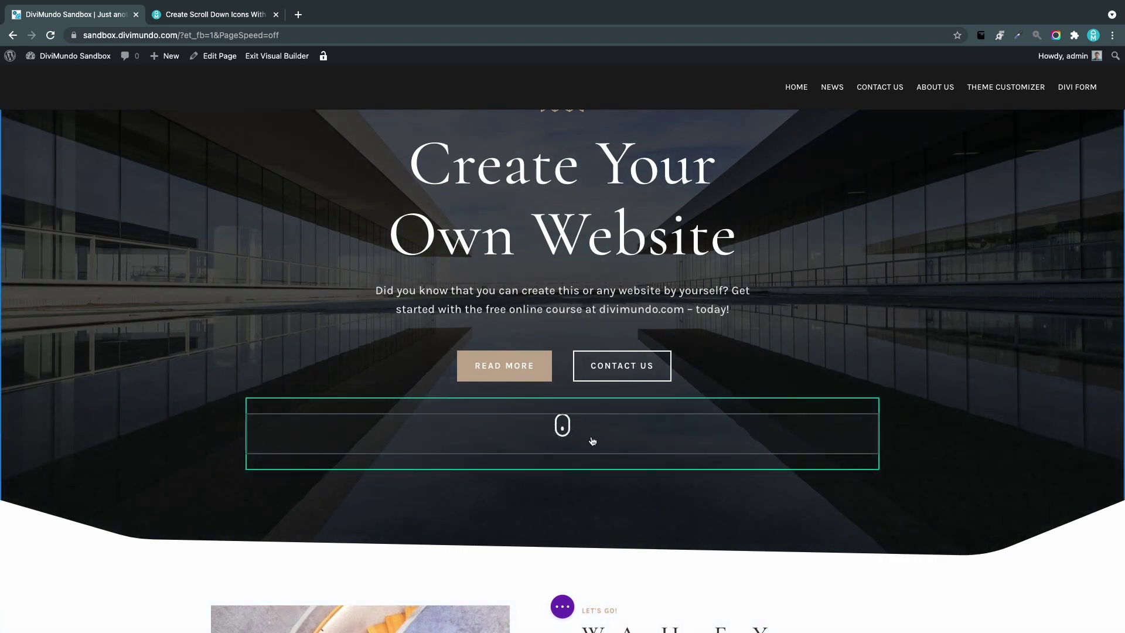
Preview the mouse icon at tablet and phone widths, then open the blurb's settings at desktop width
{"action": "key", "text": "ctrl+shift+t"}
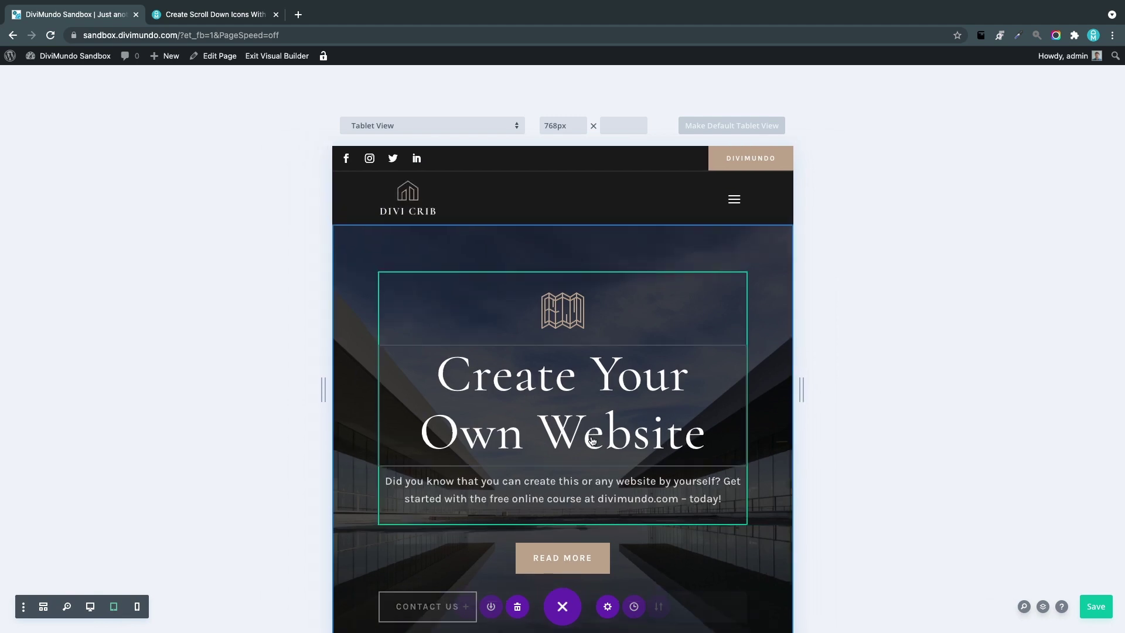
{"action": "key", "text": "ctrl+shift+p"}
{"action": "scroll", "coordinate": [590, 442], "scroll_direction": "down", "scroll_amount": 5}
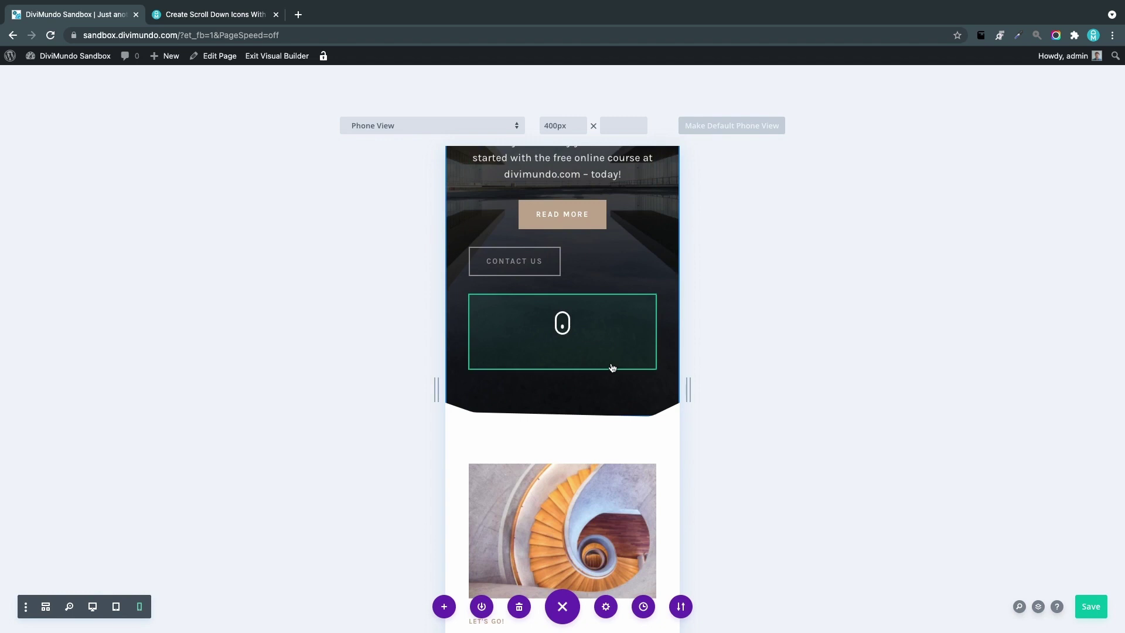
{"action": "key", "text": "ctrl+shift+d"}
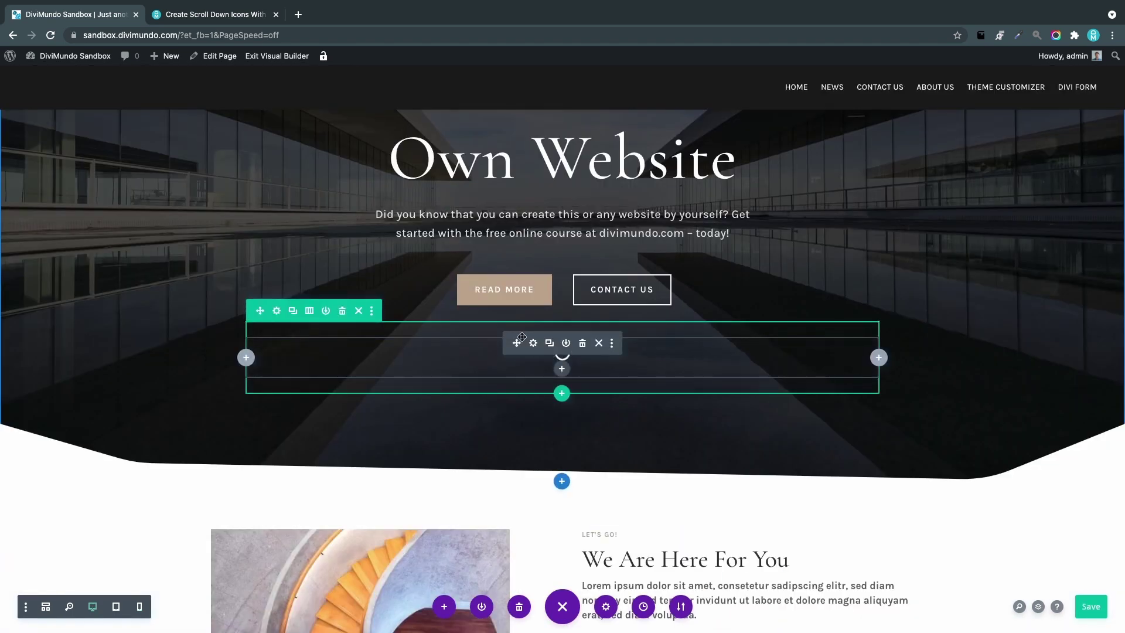
{"action": "left_click", "coordinate": [532, 343]}
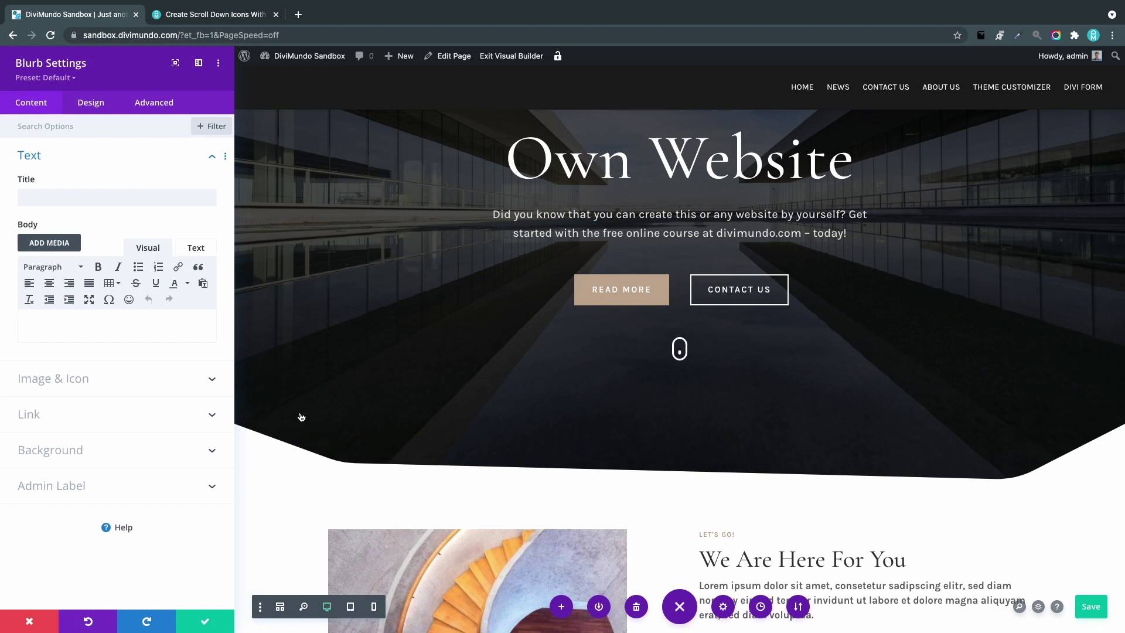
Enable responsive Image settings and set white-finger.png as the blurb's tablet image
{"action": "left_click", "coordinate": [82, 381]}
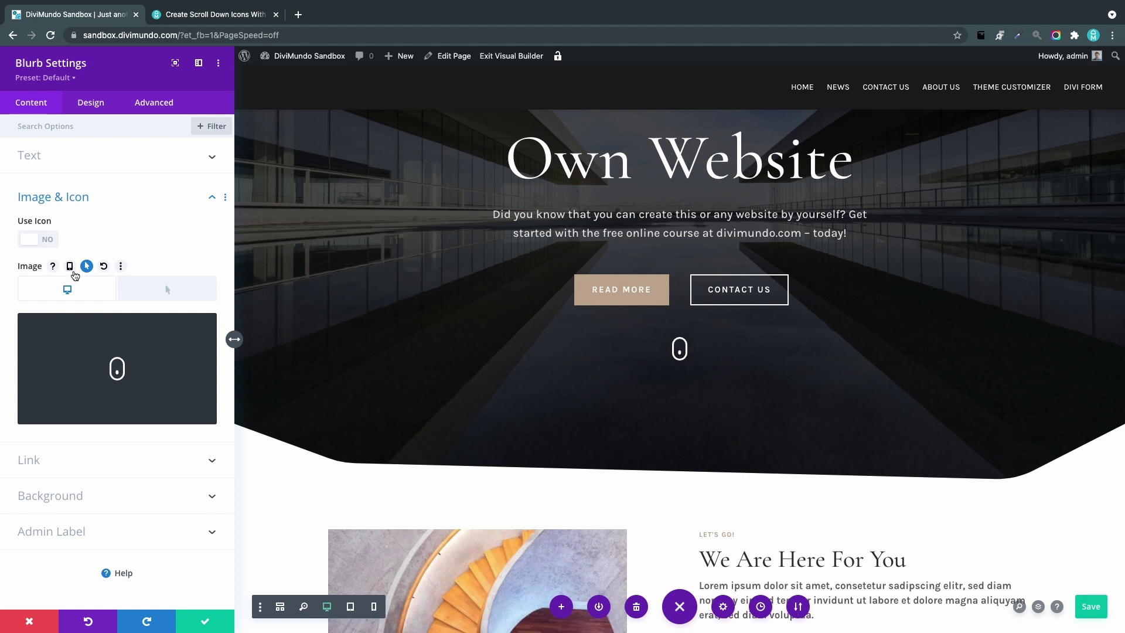
{"action": "left_click", "coordinate": [70, 269]}
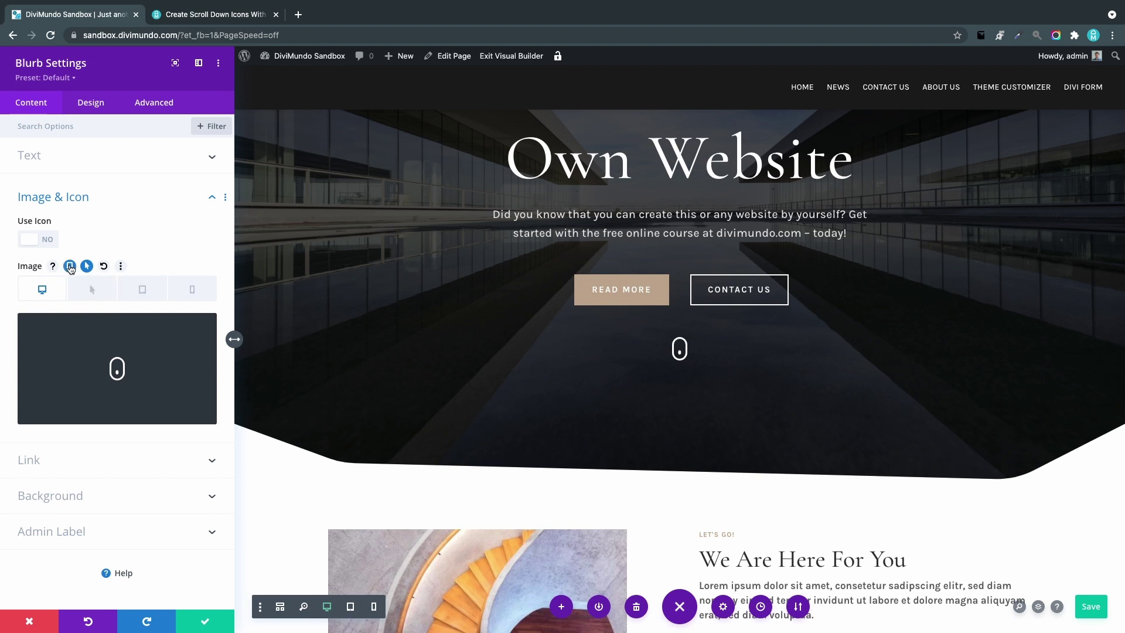
{"action": "left_click", "coordinate": [152, 296]}
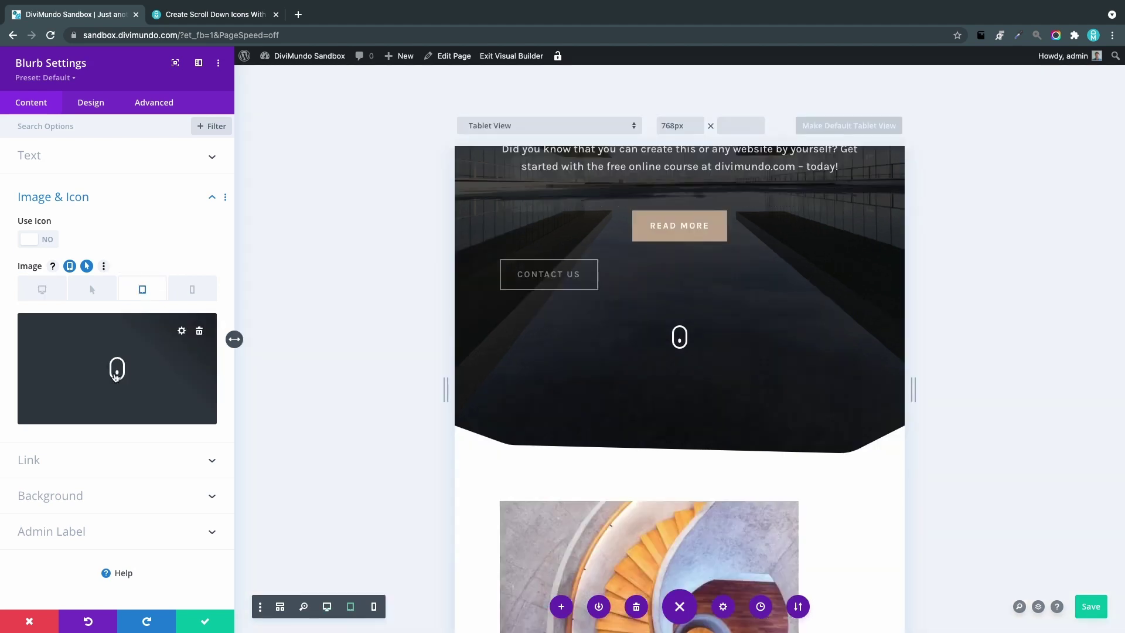
{"action": "left_click", "coordinate": [117, 374]}
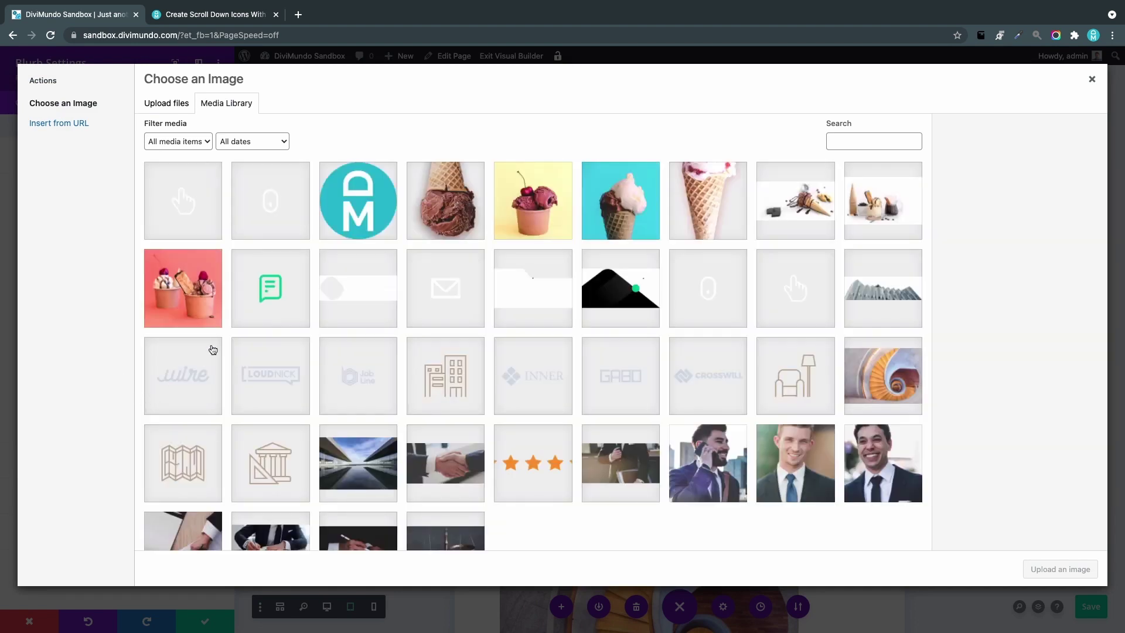
{"action": "left_click", "coordinate": [185, 213]}
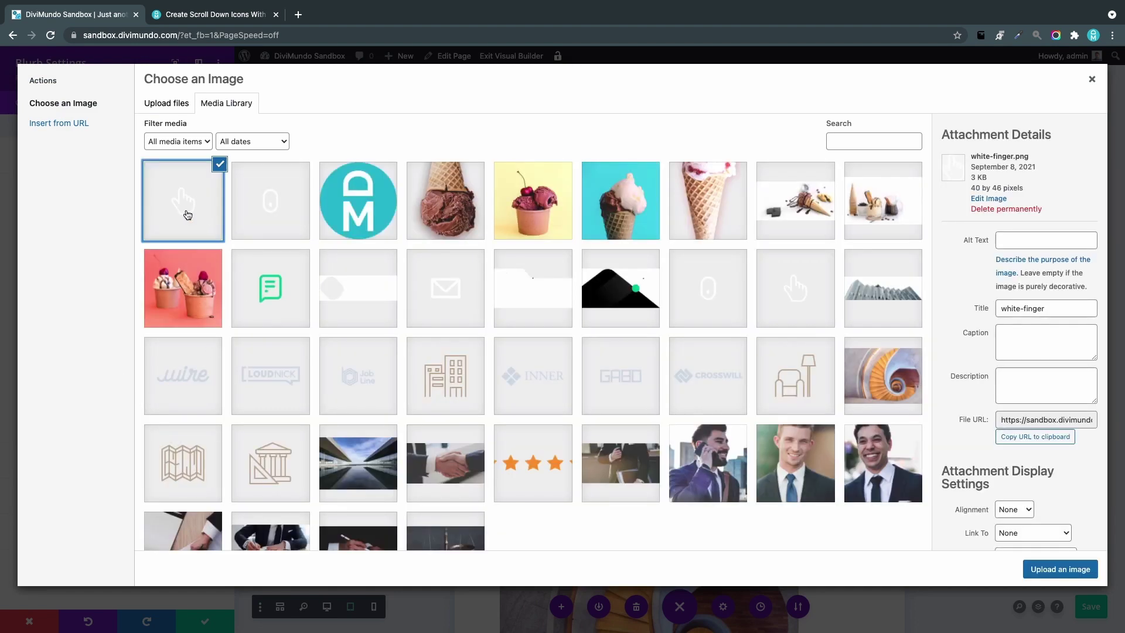
{"action": "left_click", "coordinate": [1063, 572]}
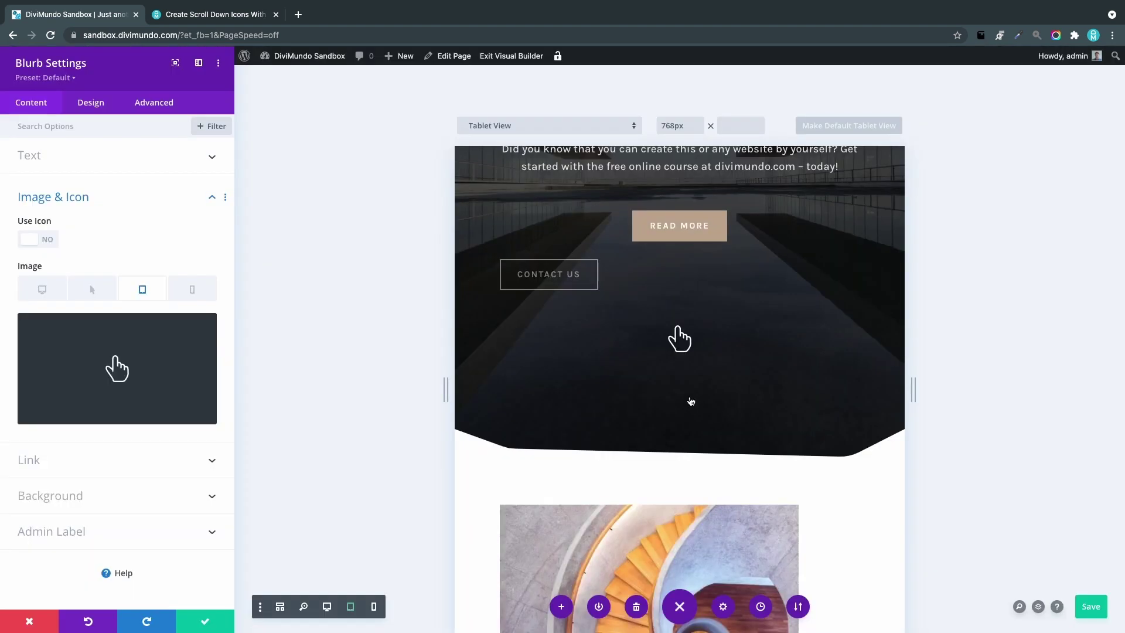
{"action": "mouse_move", "coordinate": [678, 337]}
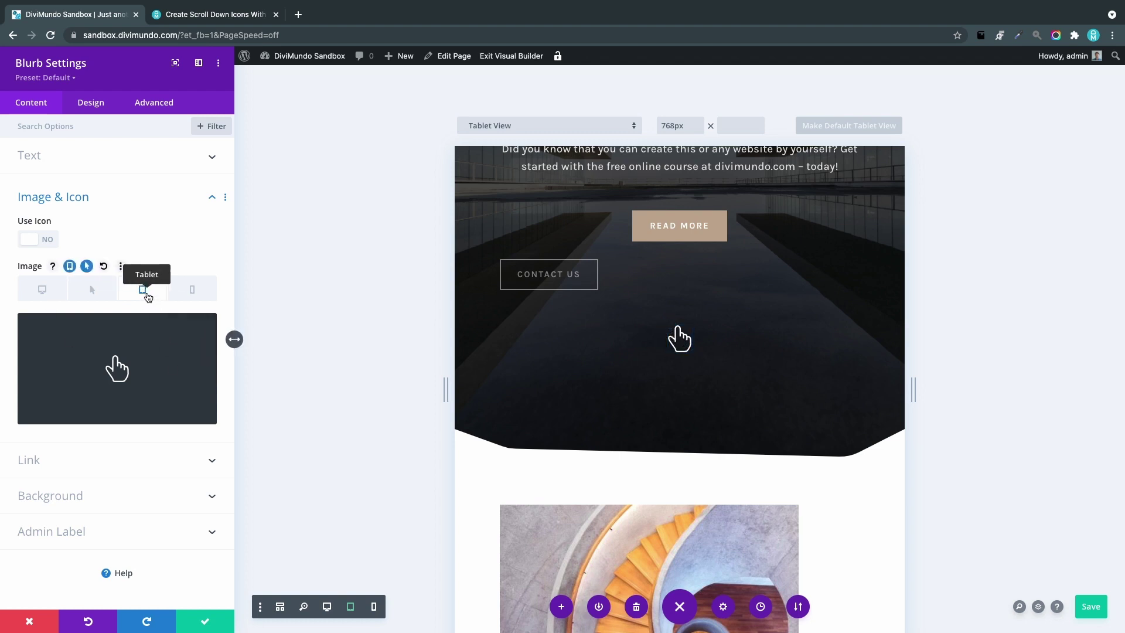
Check the phone-width image, close the blurb settings, and save and exit the builder
{"action": "left_click", "coordinate": [183, 291]}
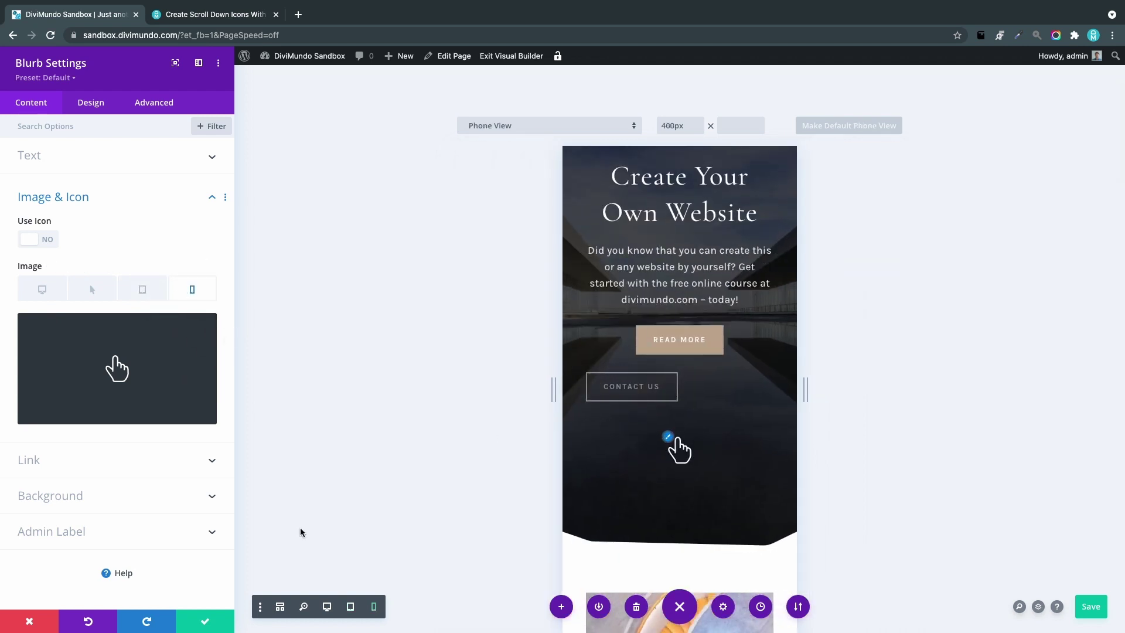
{"action": "left_click", "coordinate": [202, 621]}
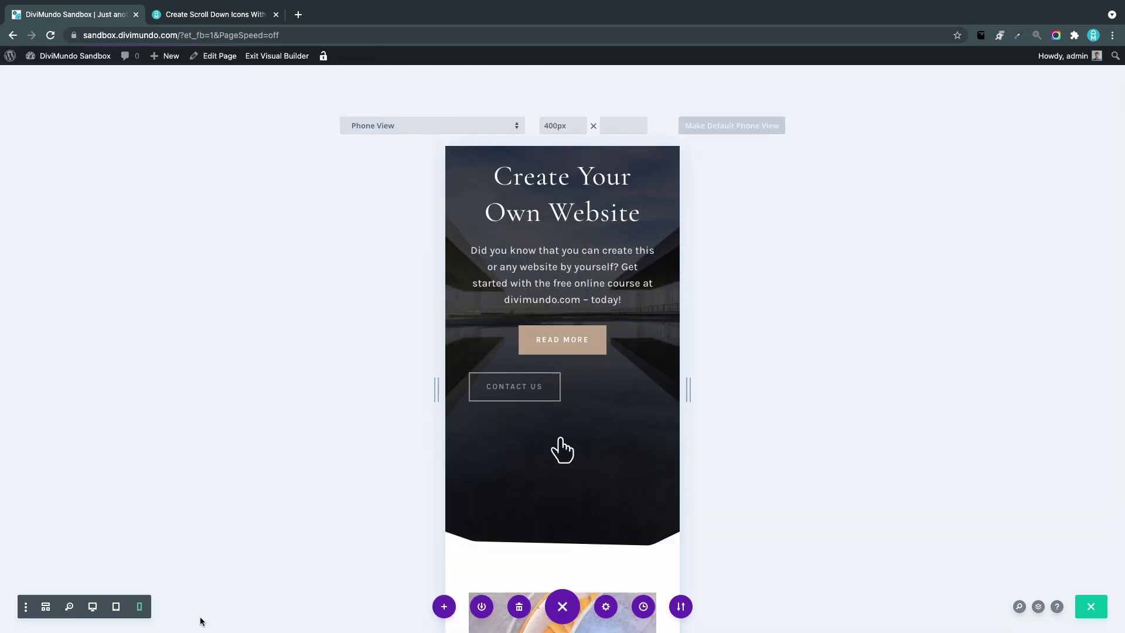
{"action": "left_click", "coordinate": [292, 59]}
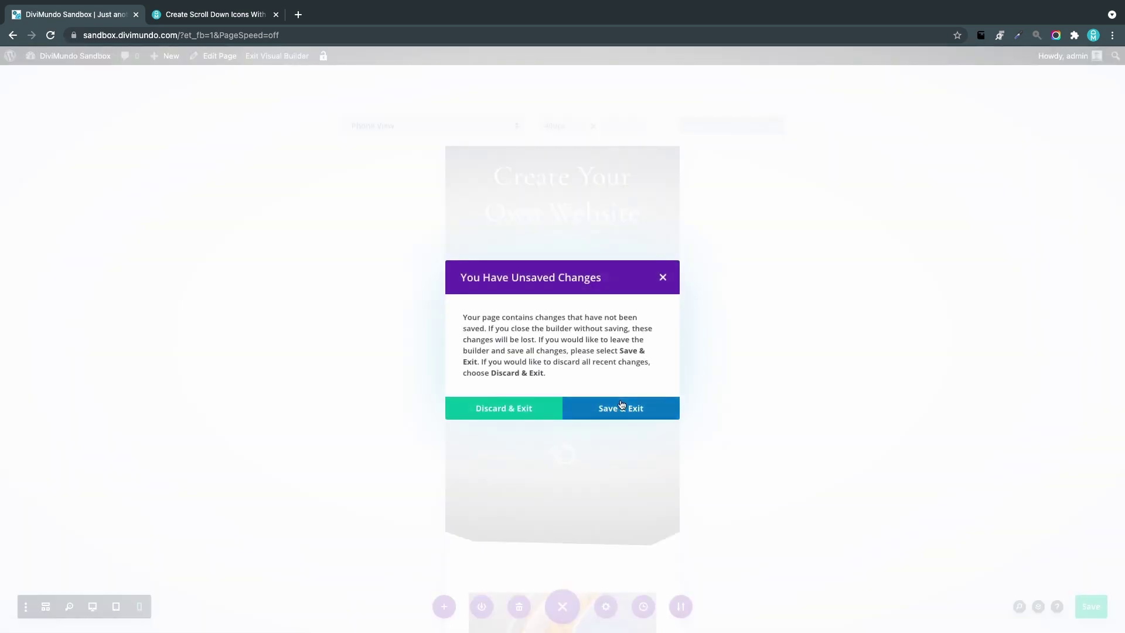
{"action": "left_click", "coordinate": [610, 405]}
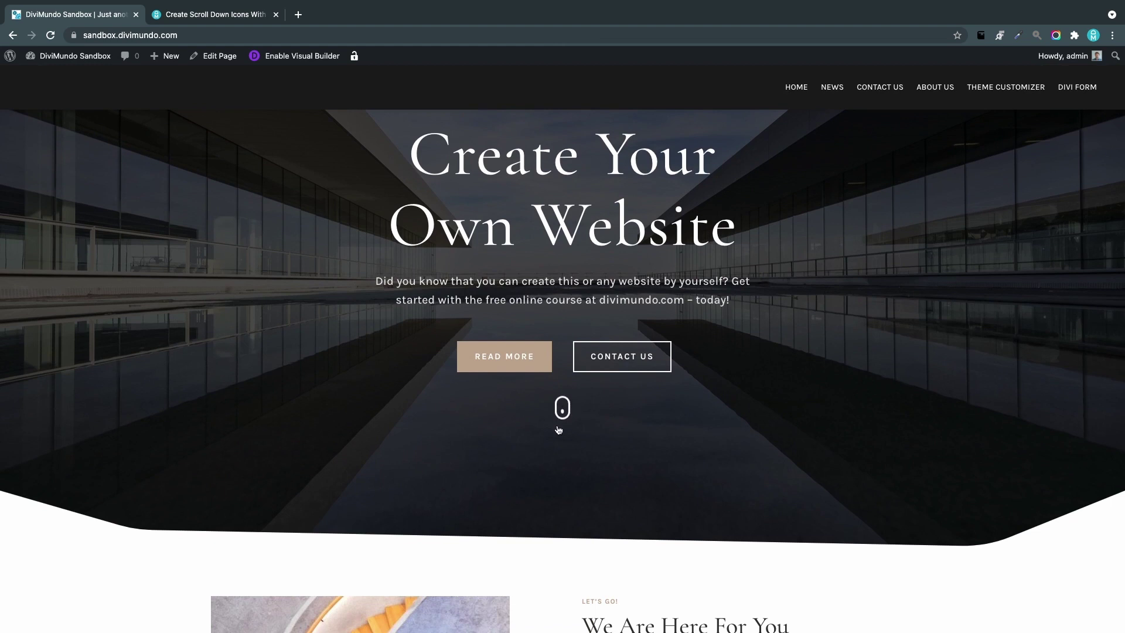
Preview the live page at 400px in Chrome device mode and test the finger icon's jump to #scroll
{"action": "right_click", "coordinate": [272, 292]}
{"action": "left_click", "coordinate": [316, 436]}
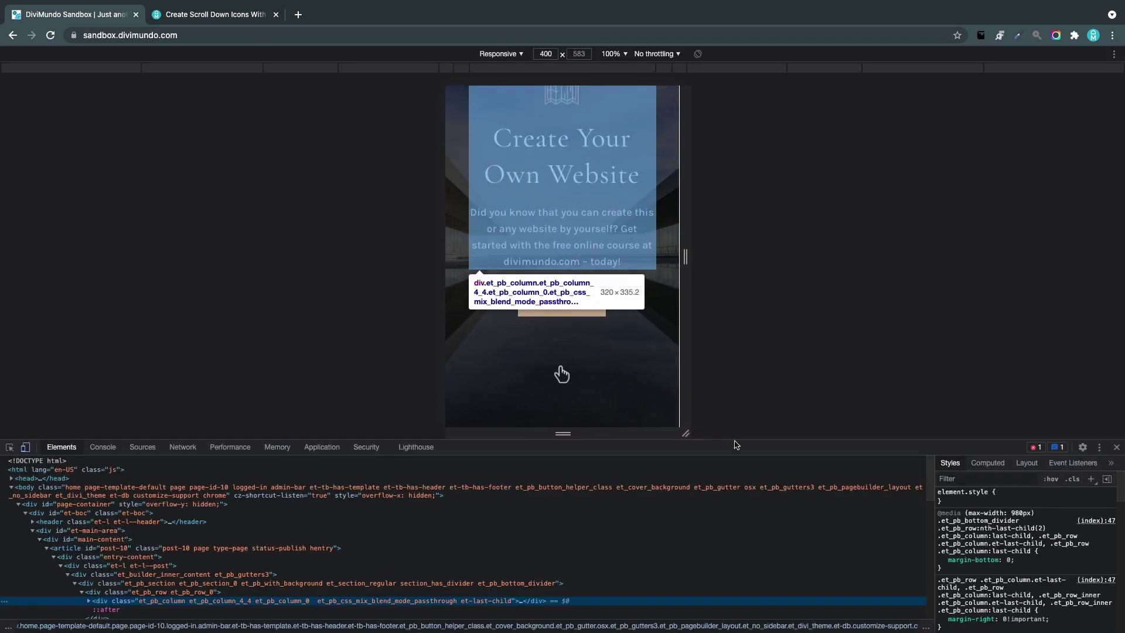
{"action": "left_click", "coordinate": [652, 389]}
{"action": "scroll", "coordinate": [663, 392], "scroll_direction": "up", "scroll_amount": 10}
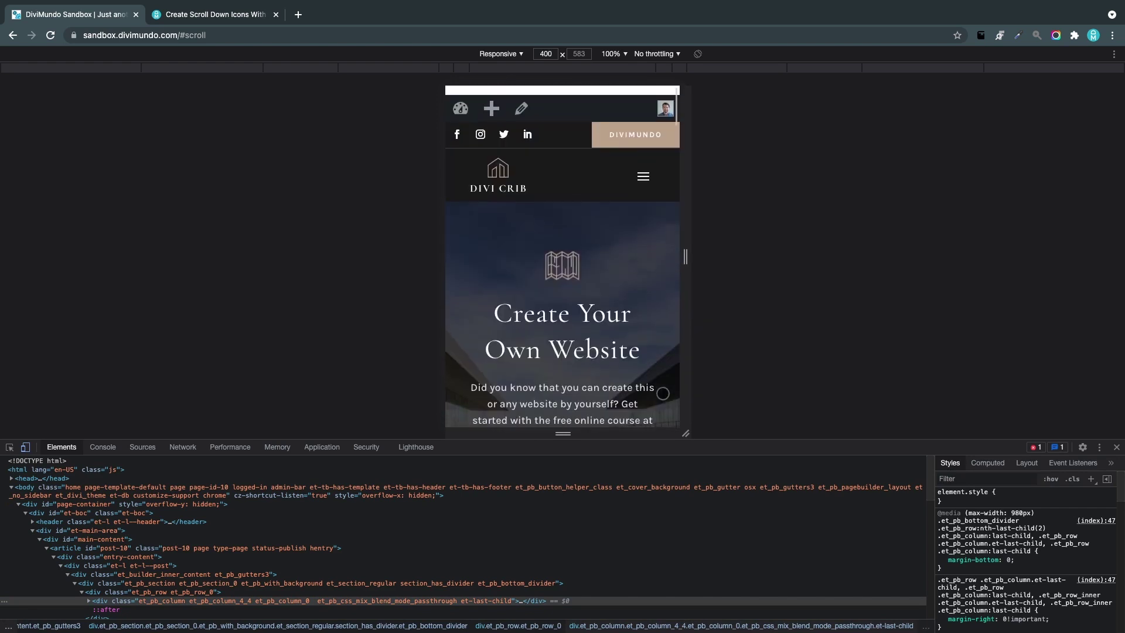